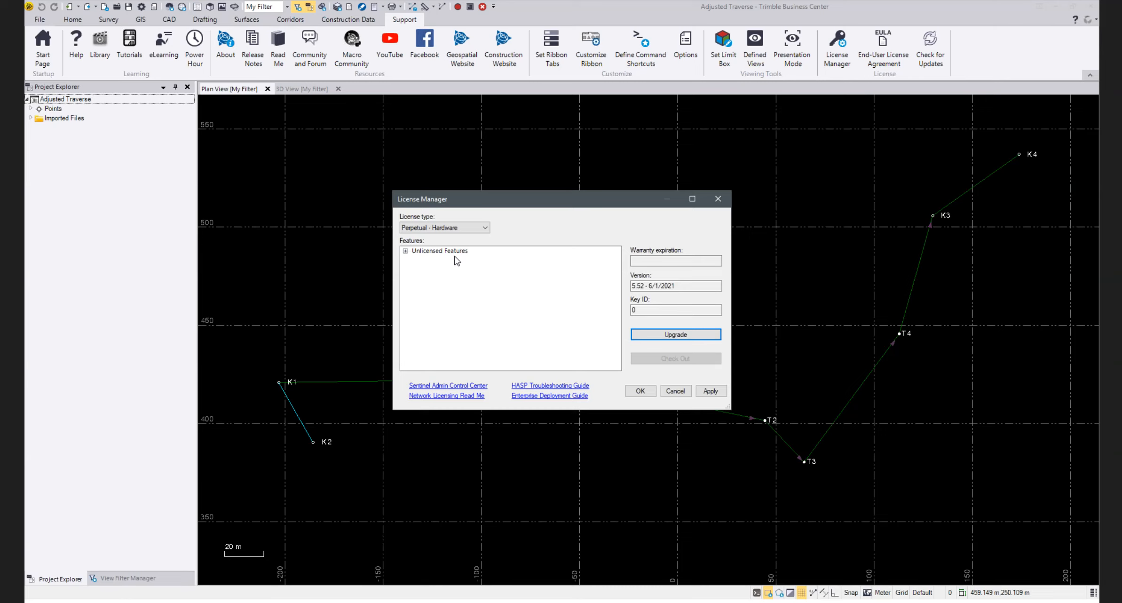
Review the list of unlicensed features in the License Manager and dismiss it without applying anything
left_click(406, 252)
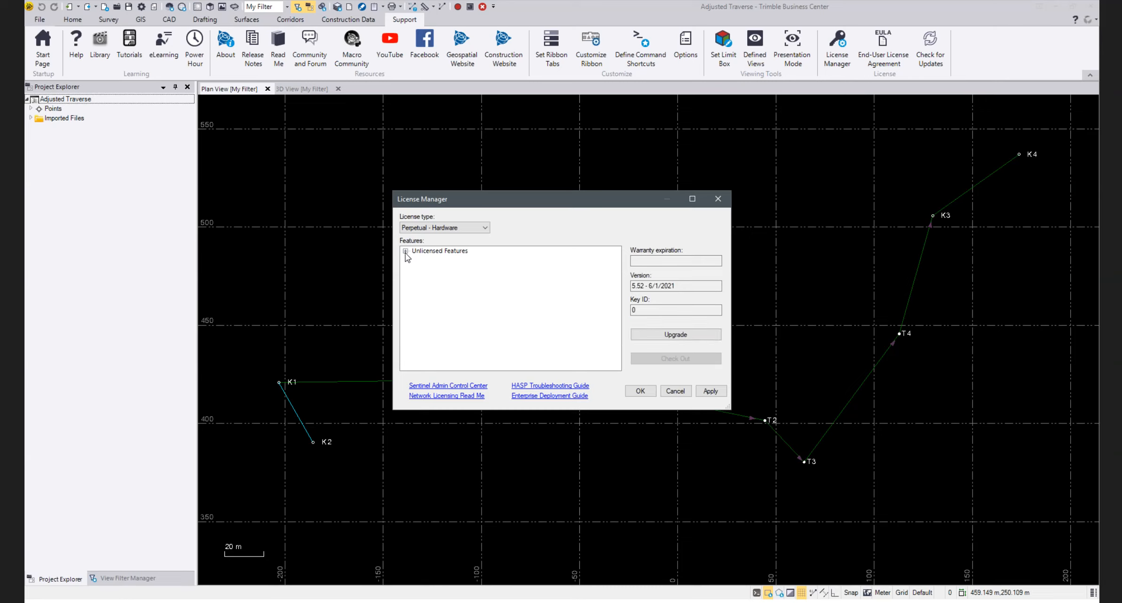
scroll(468, 303, "down", 4)
scroll(476, 309, "up", 2)
scroll(476, 309, "up", 2)
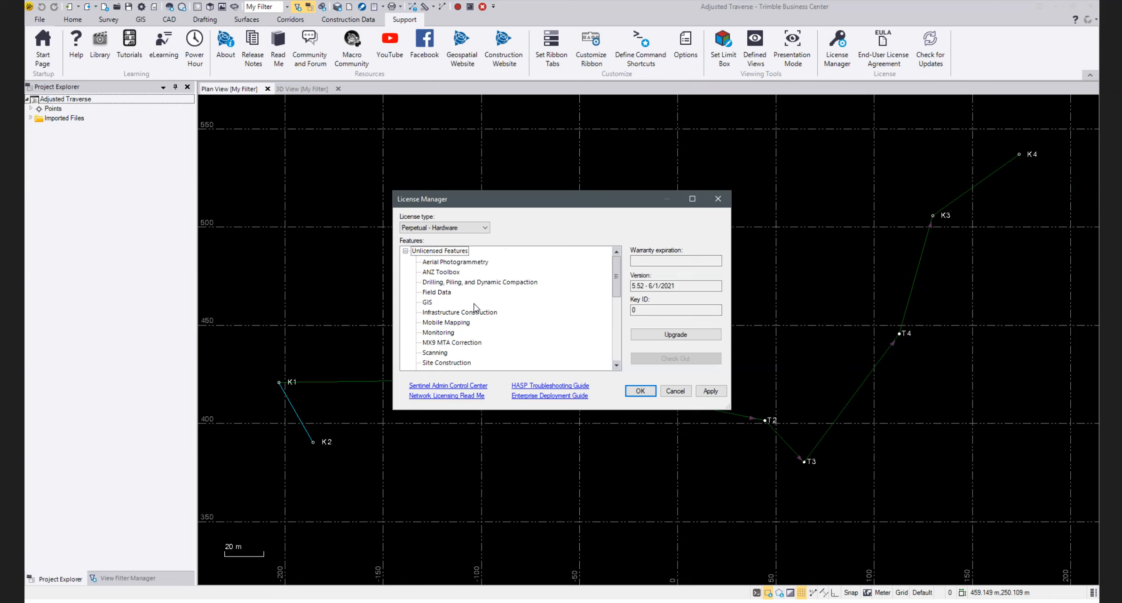
left_click(405, 251)
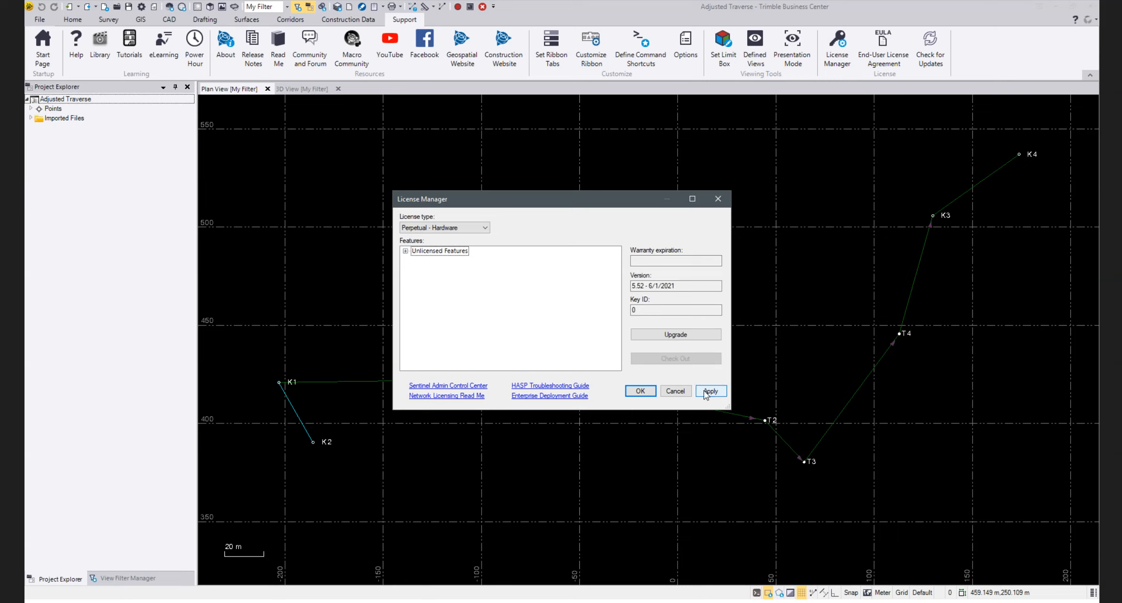
left_click(673, 392)
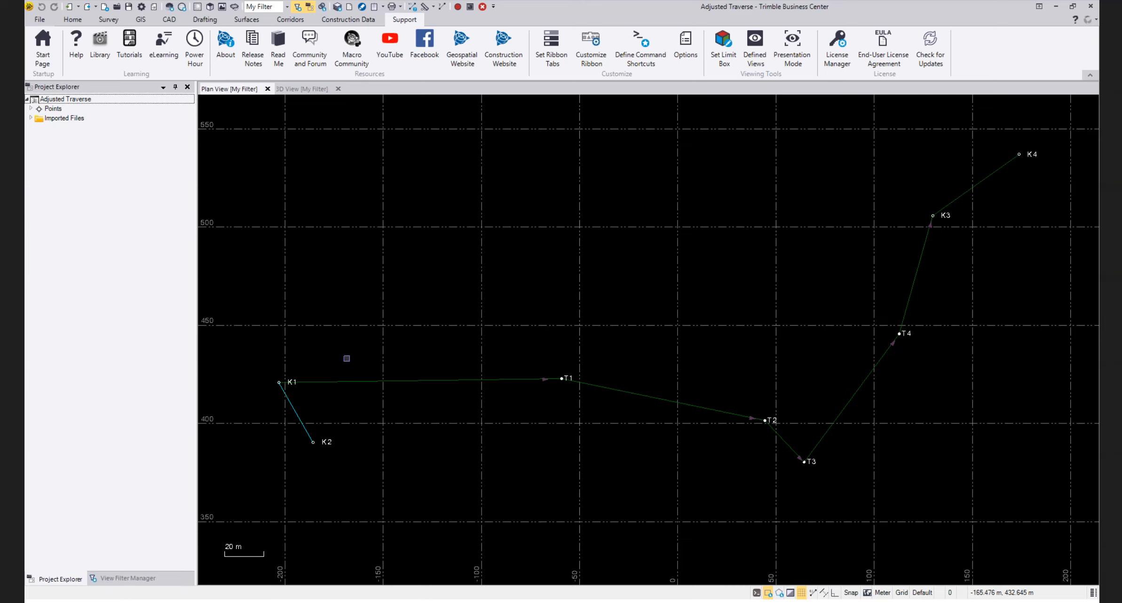
Select the traverse legs between T1 and T4 in the plan view, and expand imported file TRV916-2.RAW down to K1's station setup
left_click_drag(322, 259, 963, 492)
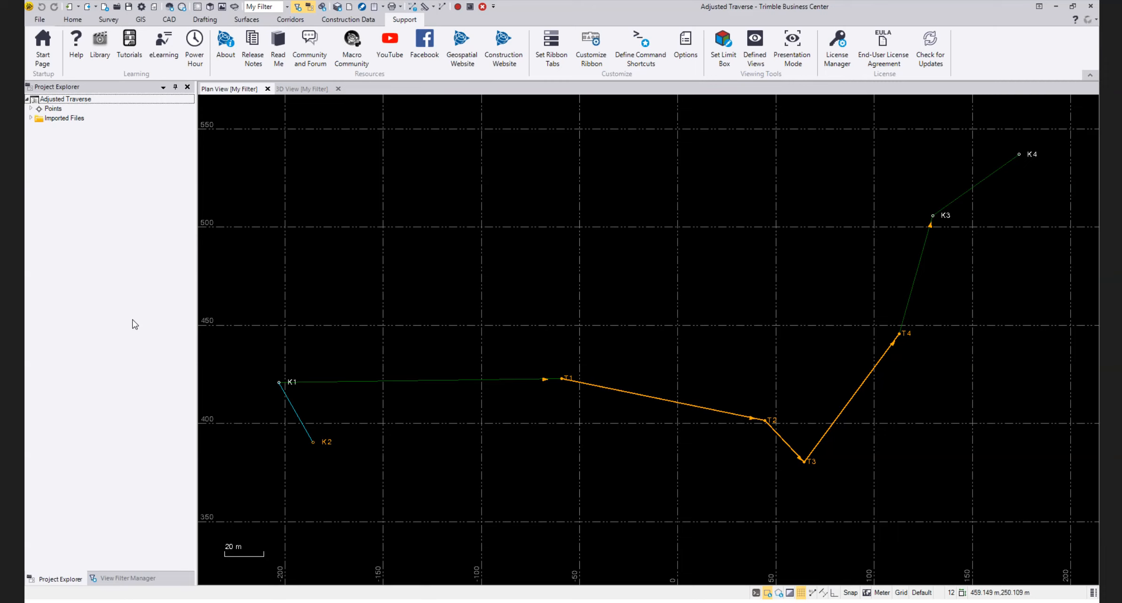
left_click(30, 118)
left_click(36, 127)
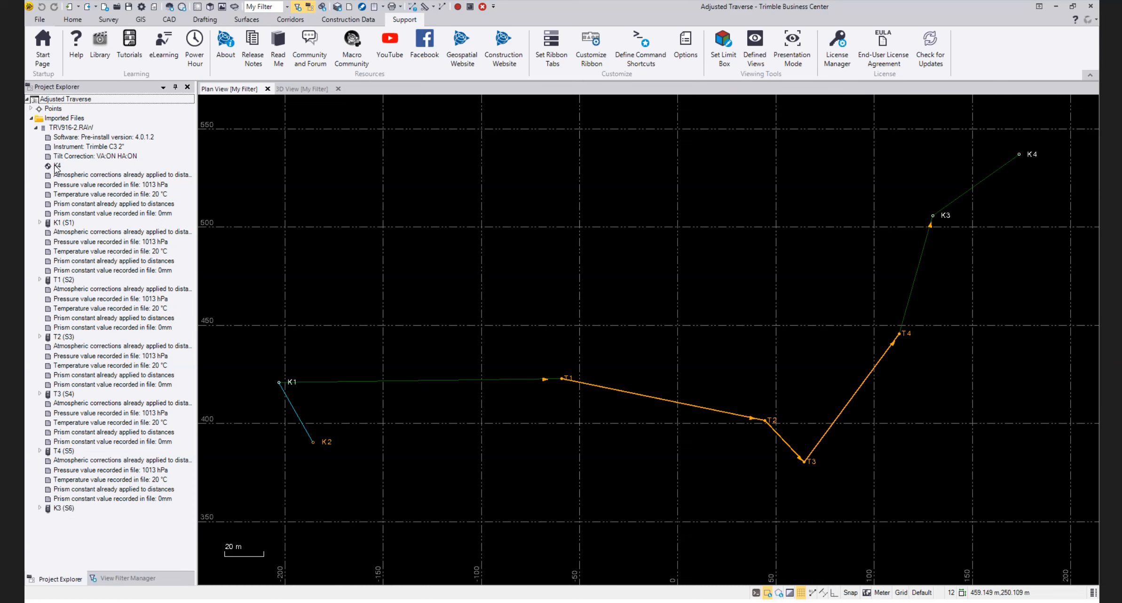
left_click(40, 223)
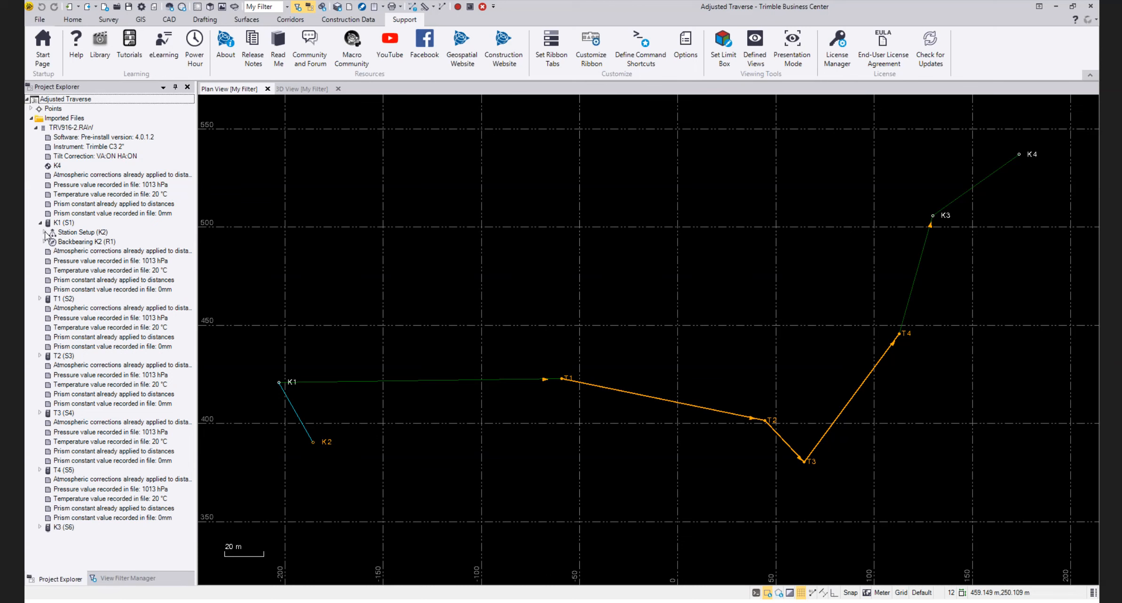
left_click(45, 231)
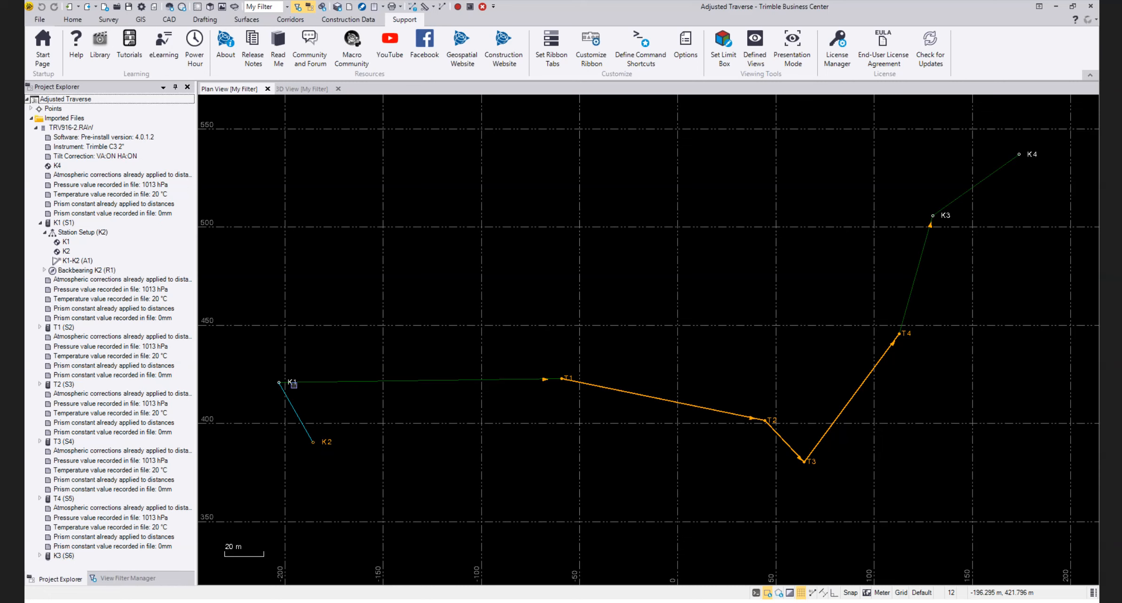
Inspect the properties of the K1-K2 azimuth, including its editable azimuth value, and those of station K1, and close the properties
left_click(68, 262)
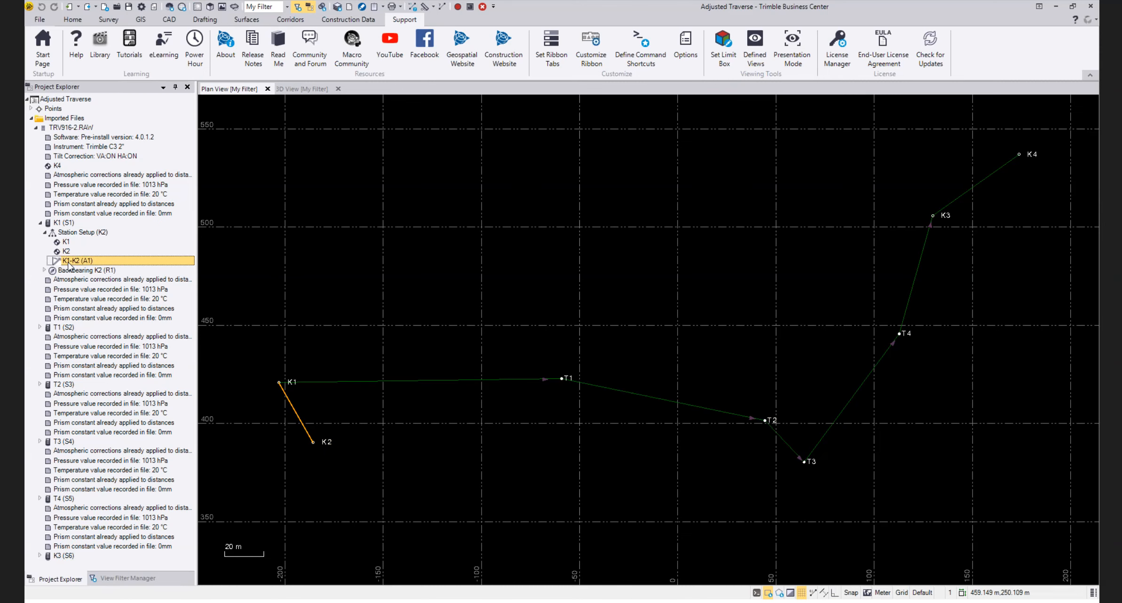
double_click(71, 261)
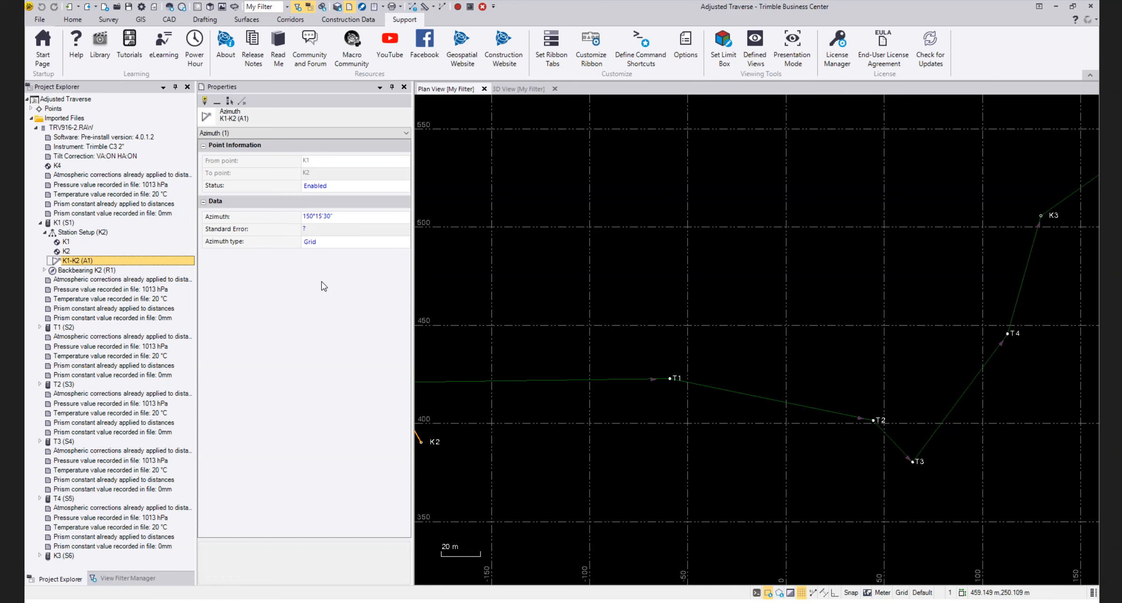
left_click(342, 217)
left_click(341, 216)
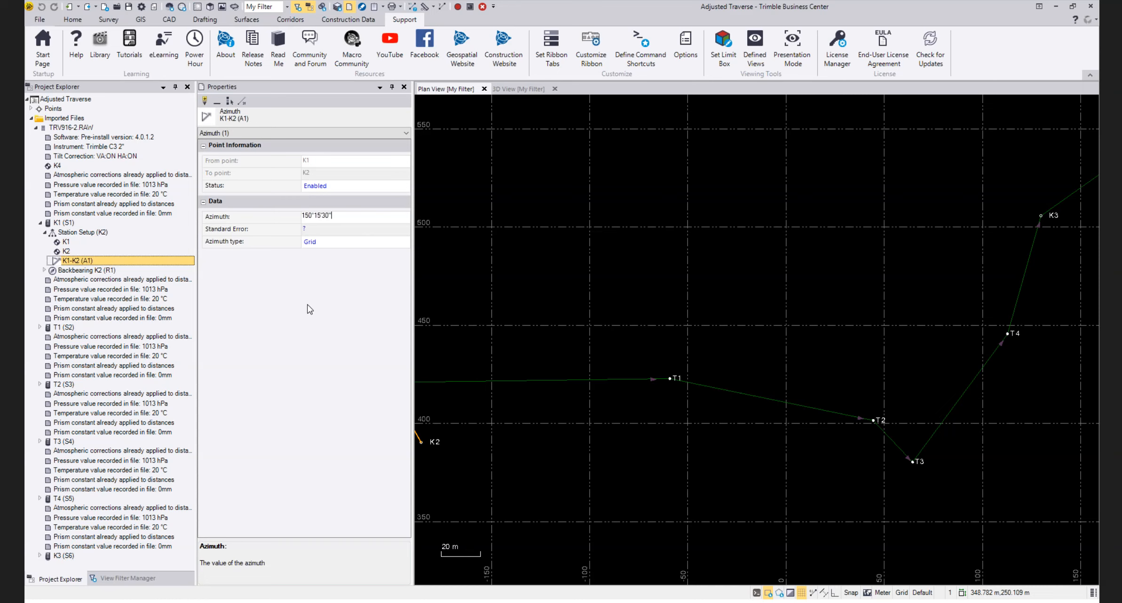
left_click(60, 220)
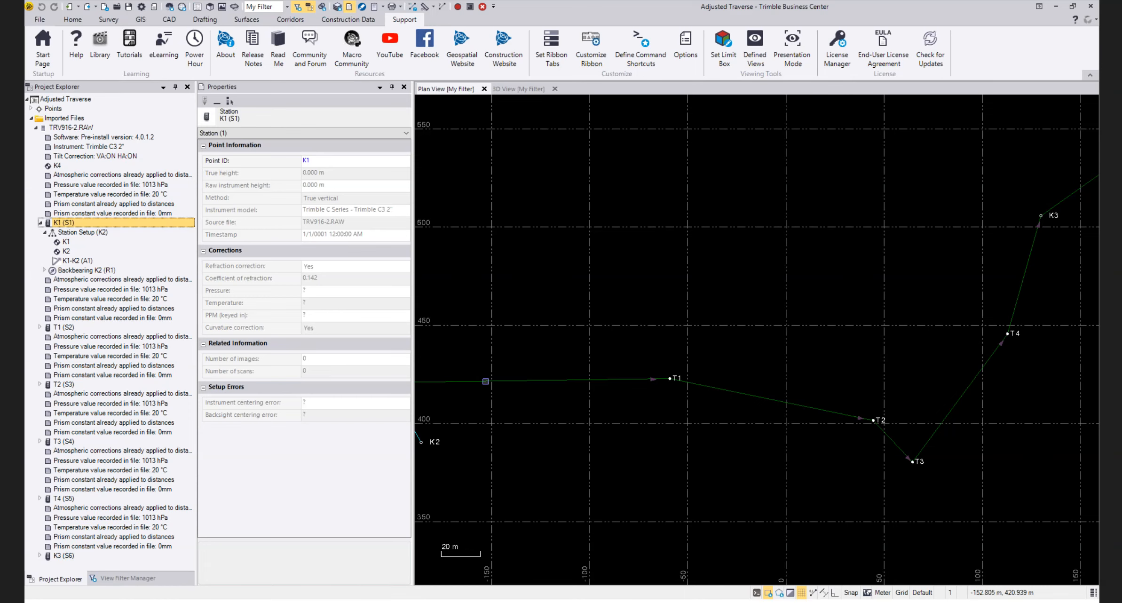
left_click(403, 86)
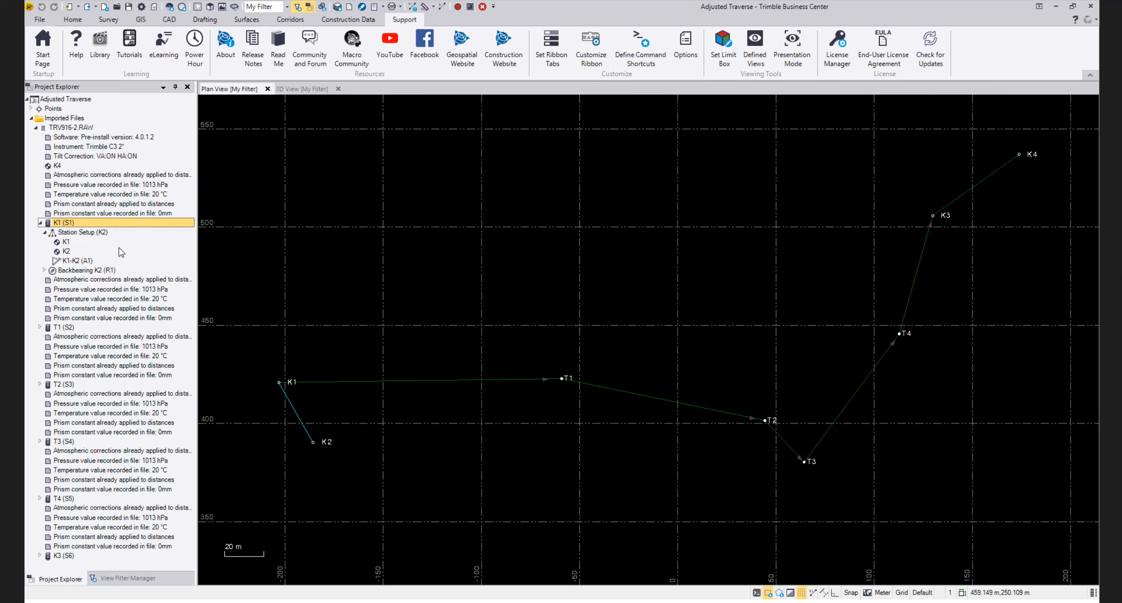
Expand station T1 and its station setup to examine point T1, and collapse the setup
left_click(40, 327)
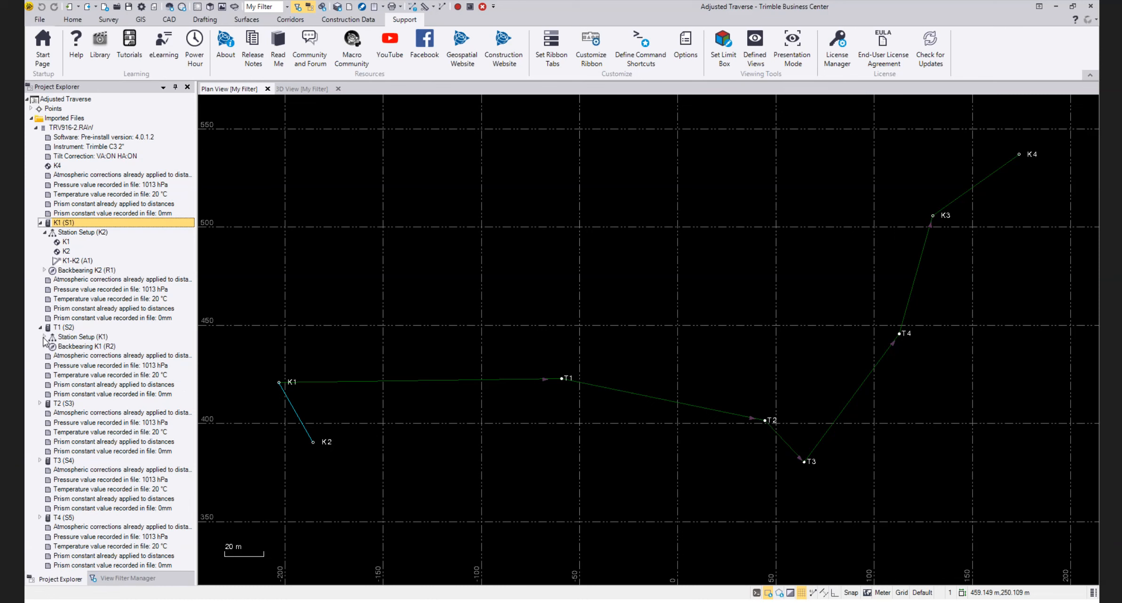
left_click(44, 337)
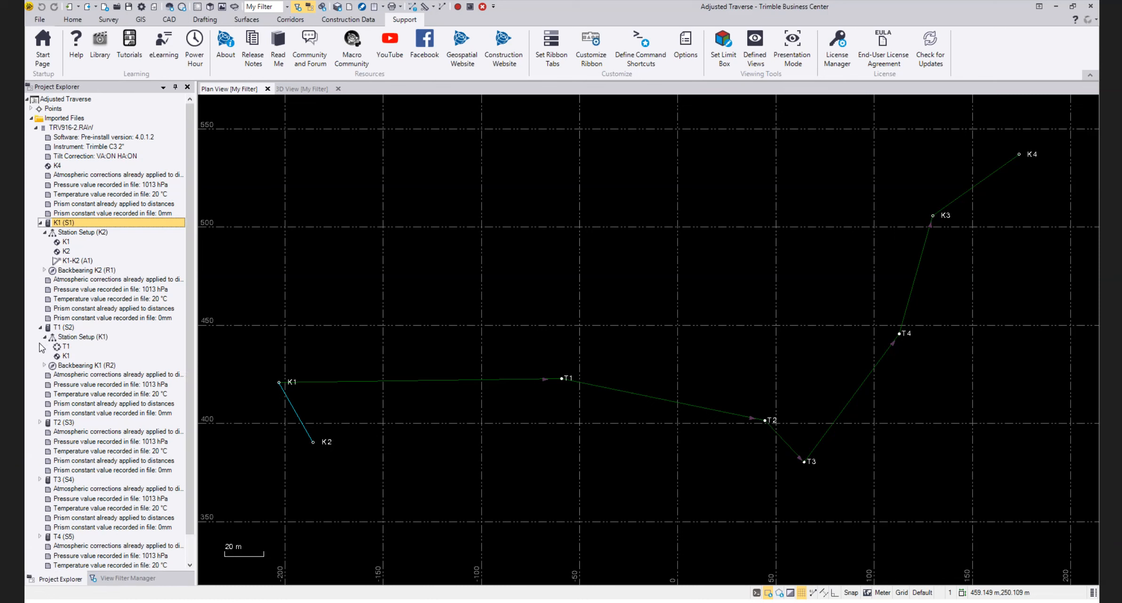
left_click(66, 347)
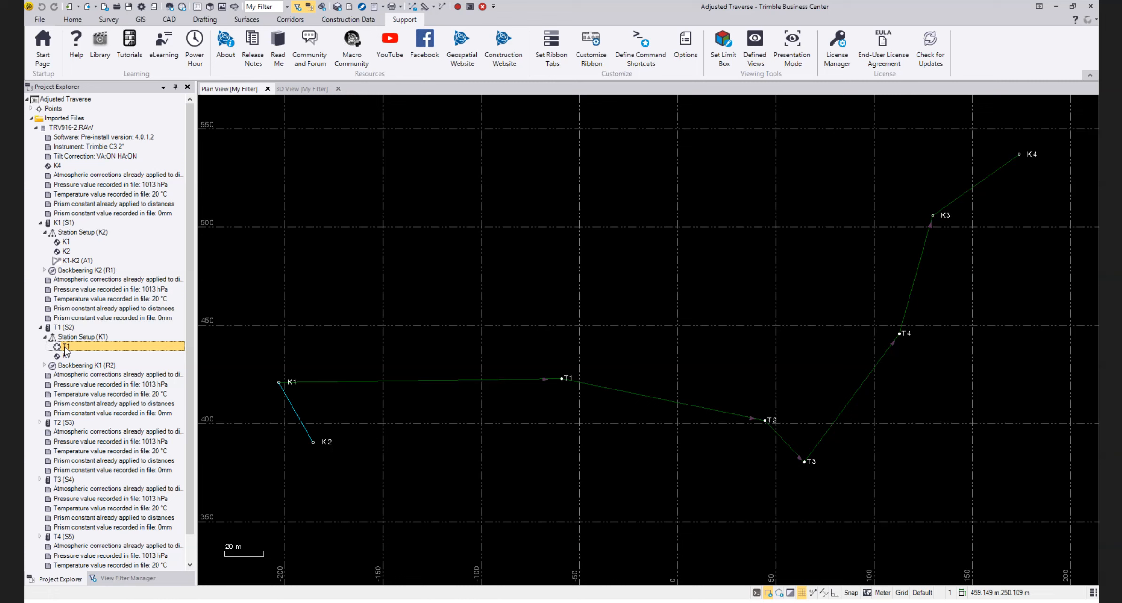
left_click(45, 336)
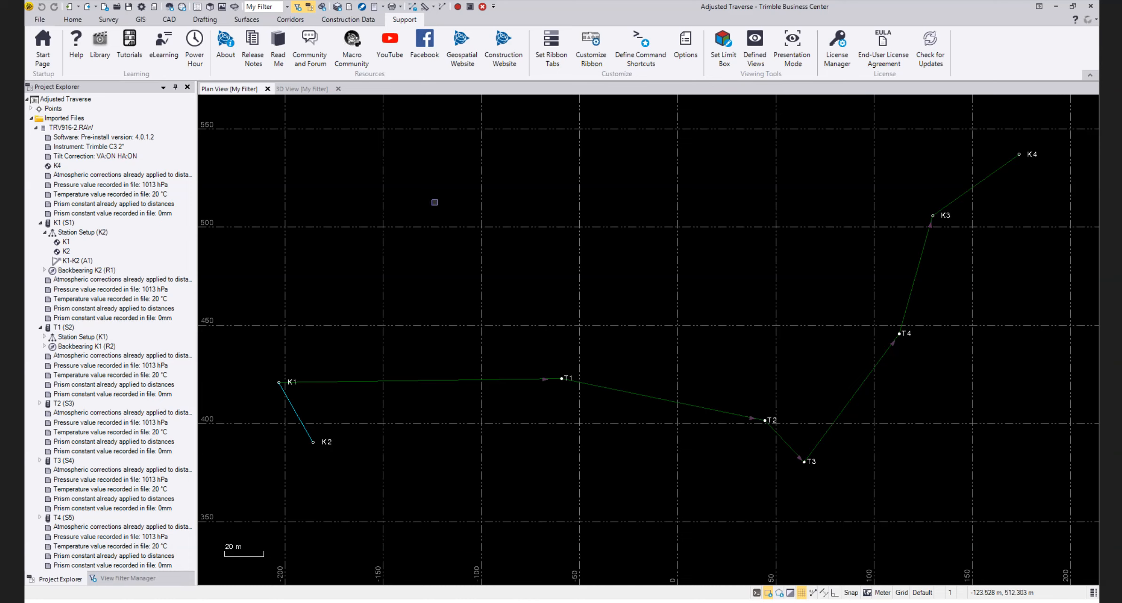
Examine the traverse in the 3D view from the side and at an oblique angle
left_click(301, 92)
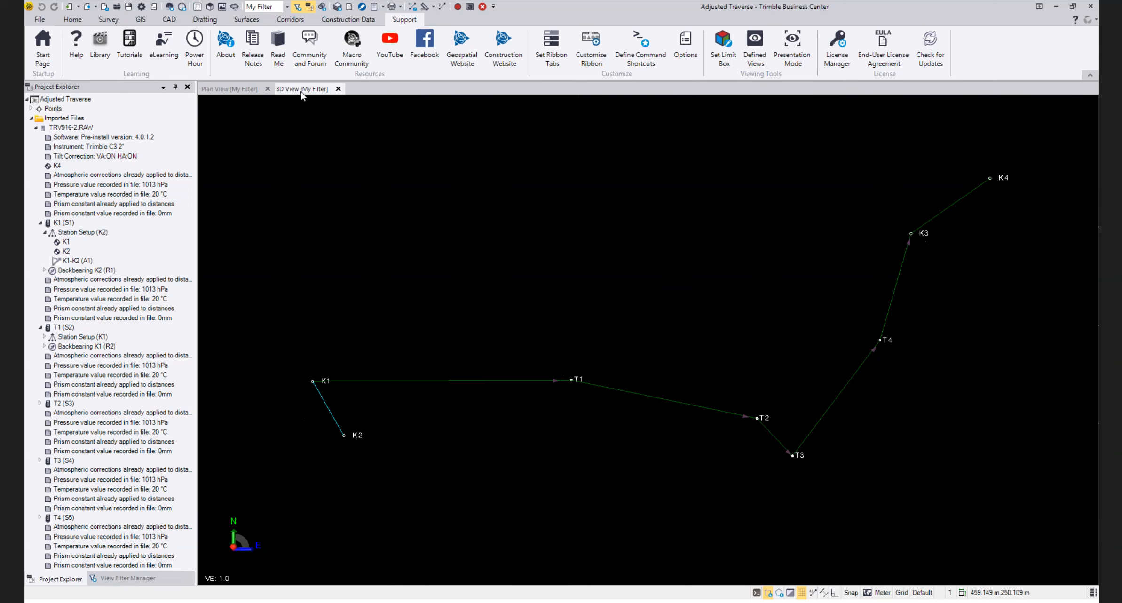
left_click_drag(628, 412, 626, 305)
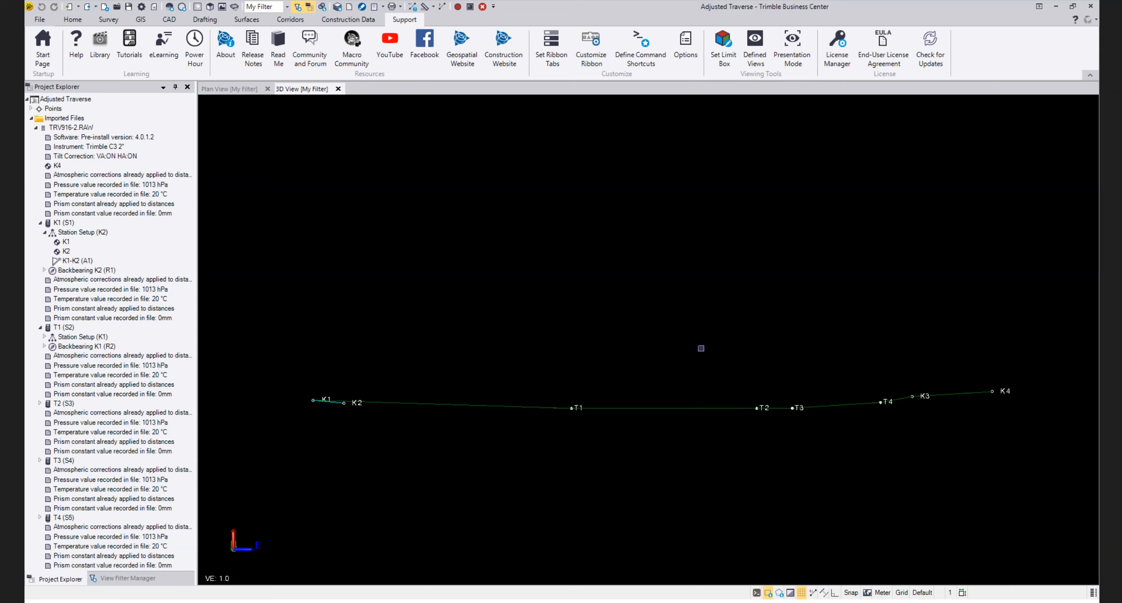
scroll(650, 487, "down", 1)
scroll(629, 456, "up", 1)
mouse_move(666, 450)
left_mouse_down()
mouse_move(669, 438)
mouse_move(678, 530)
mouse_move(654, 455)
left_mouse_up()
scroll(655, 456, "down", 3)
scroll(641, 458, "up", 1)
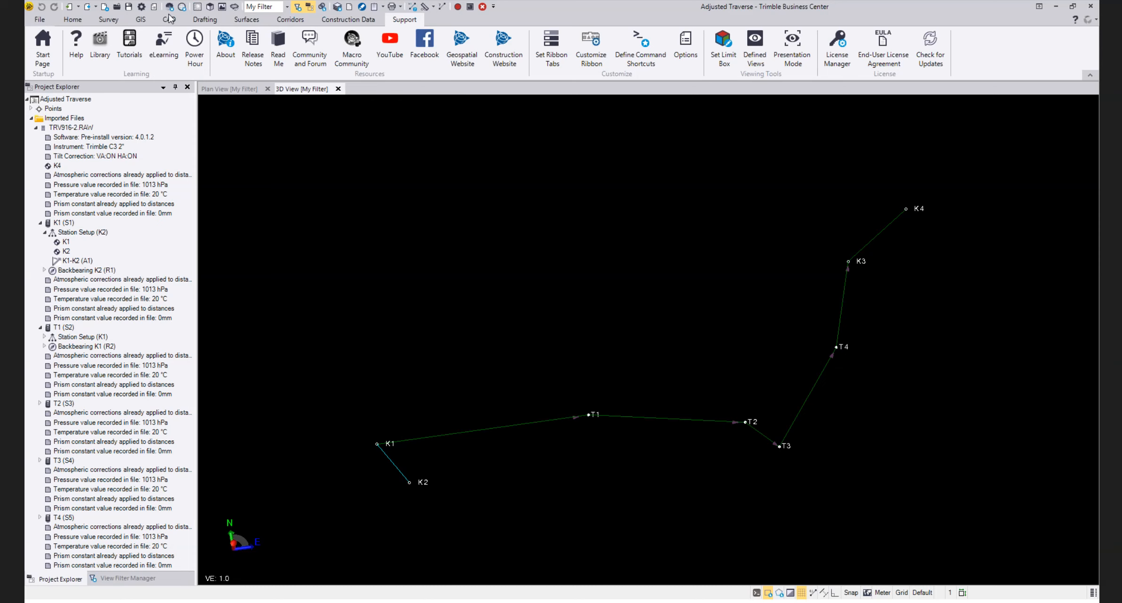
left_click(73, 19)
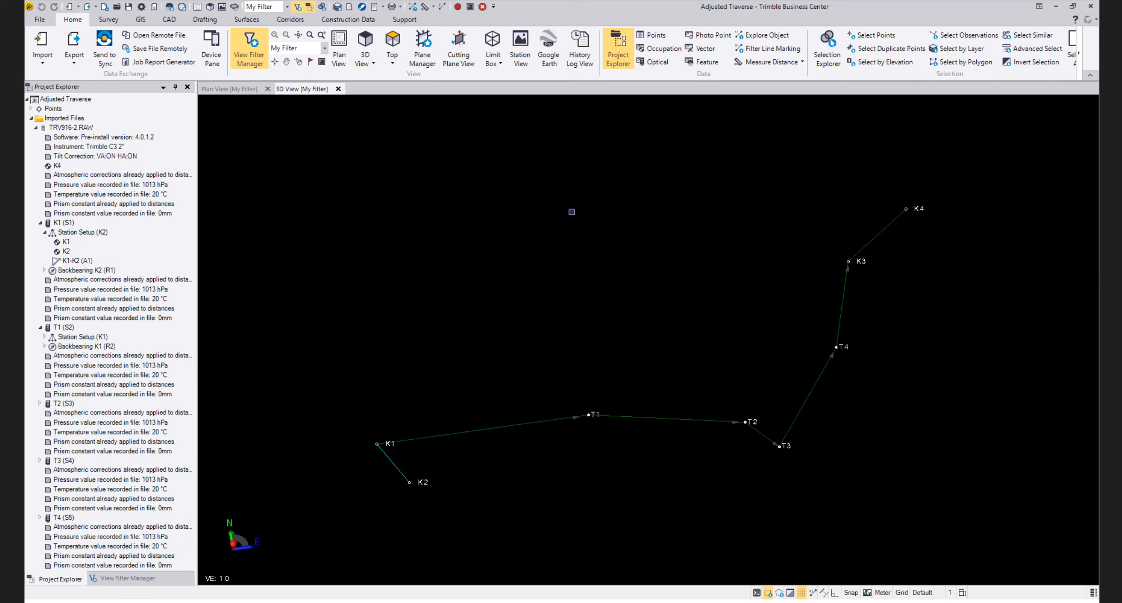
scroll(640, 444, "up", 1)
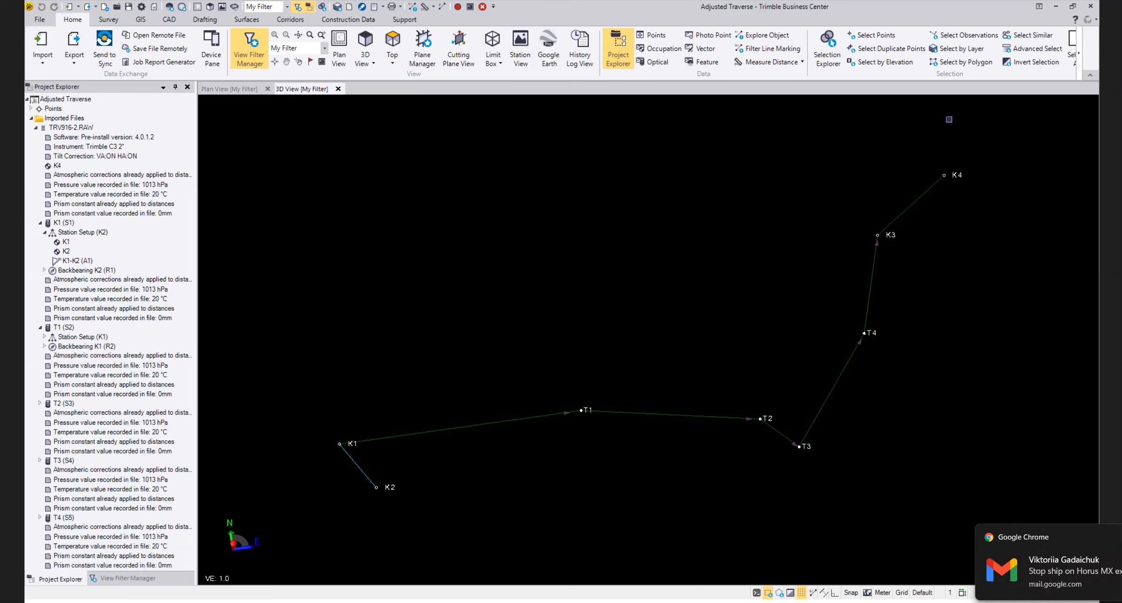
Apply the Perpetual - Hardware license in the License Manager and accept it
left_click(404, 22)
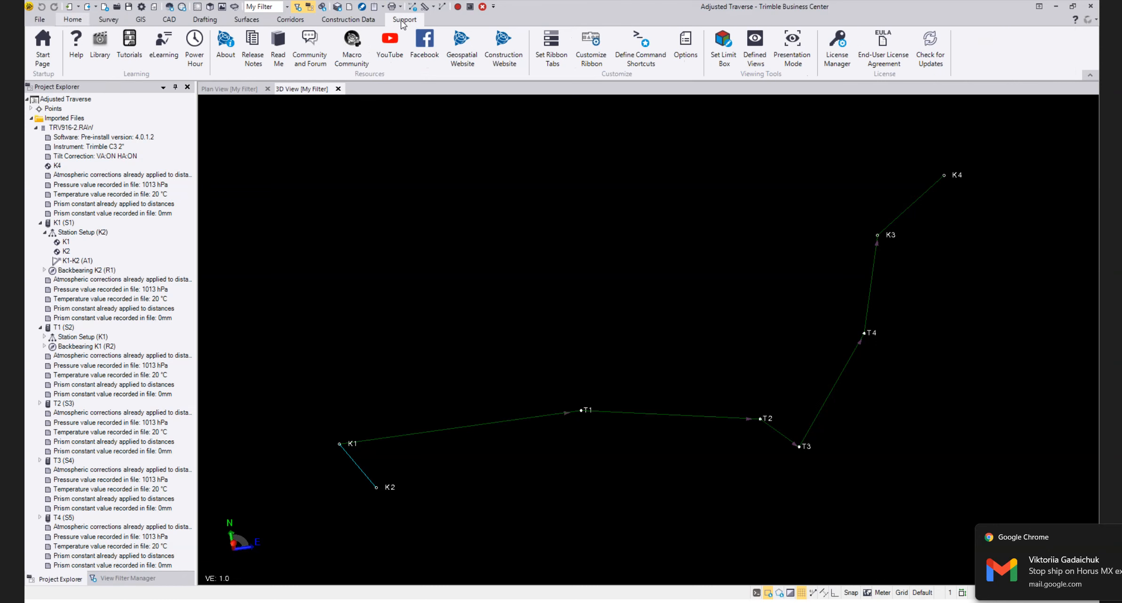
left_click(836, 46)
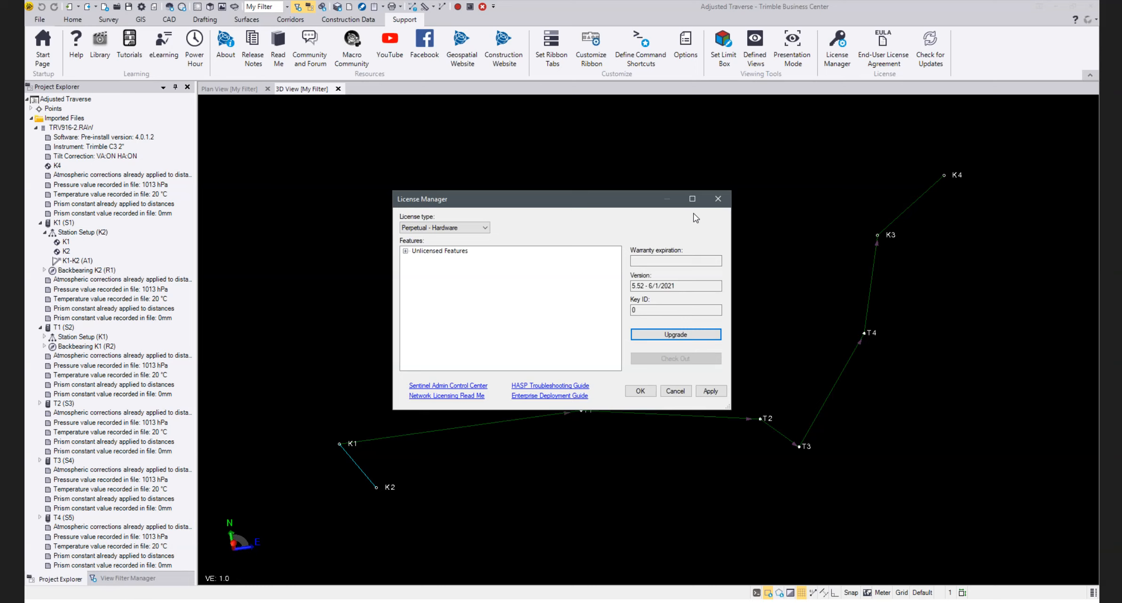
left_click(710, 394)
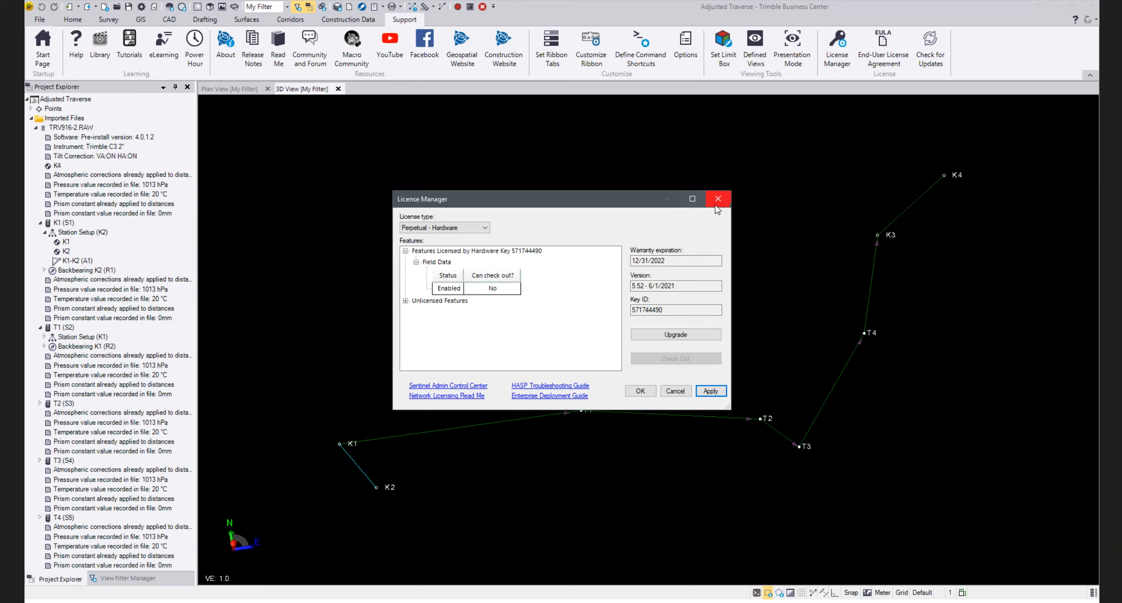
left_click(640, 391)
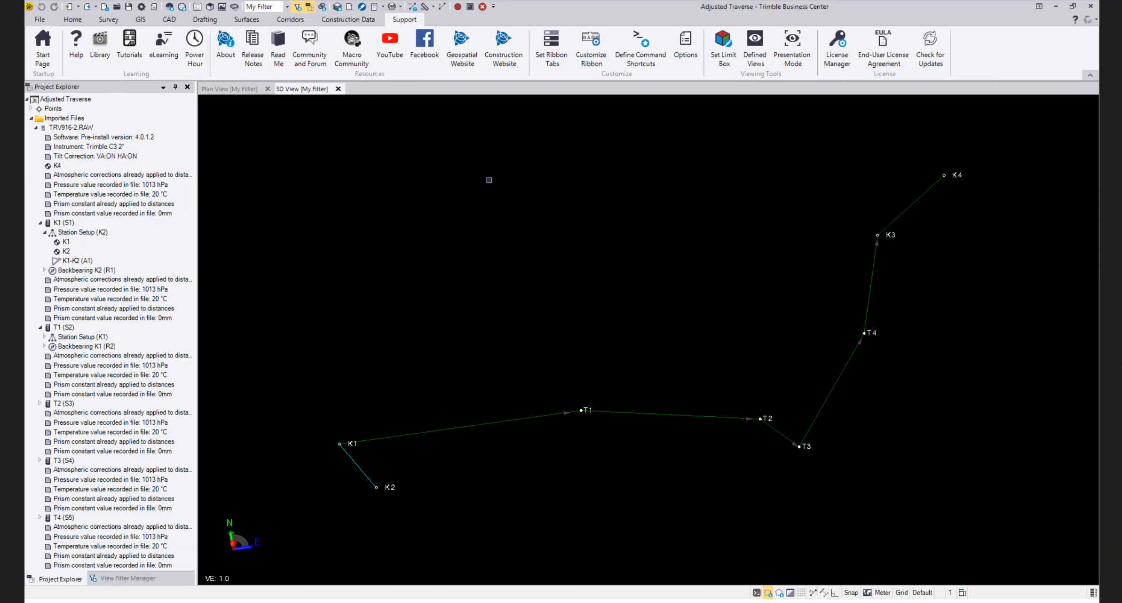
Open the point spreadsheet and the optical spreadsheet to review the project's points and total station observations
left_click(76, 22)
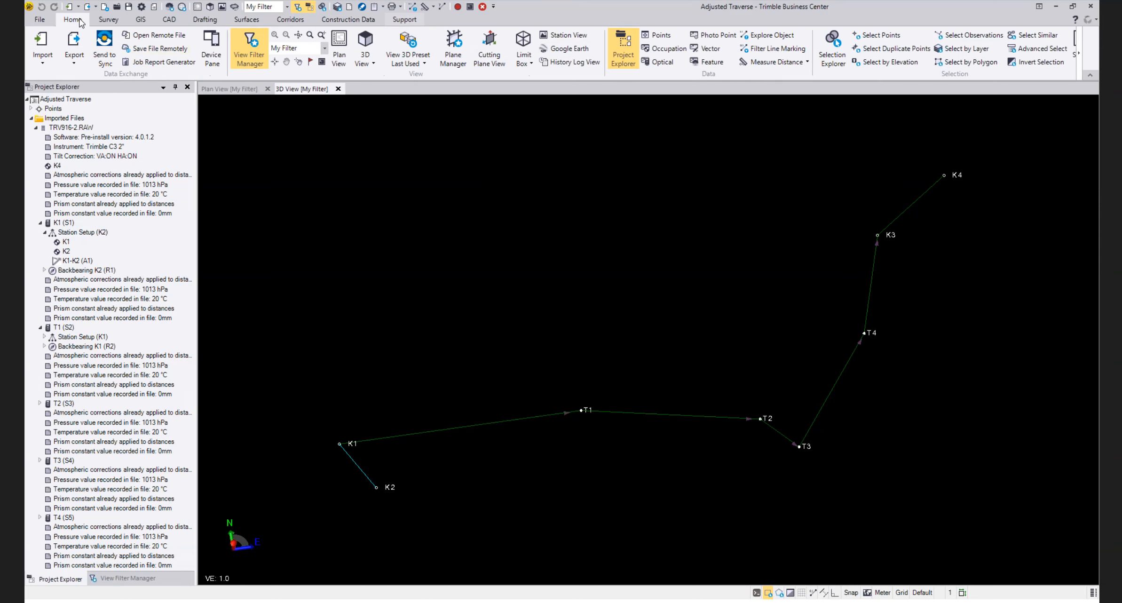
left_click(661, 36)
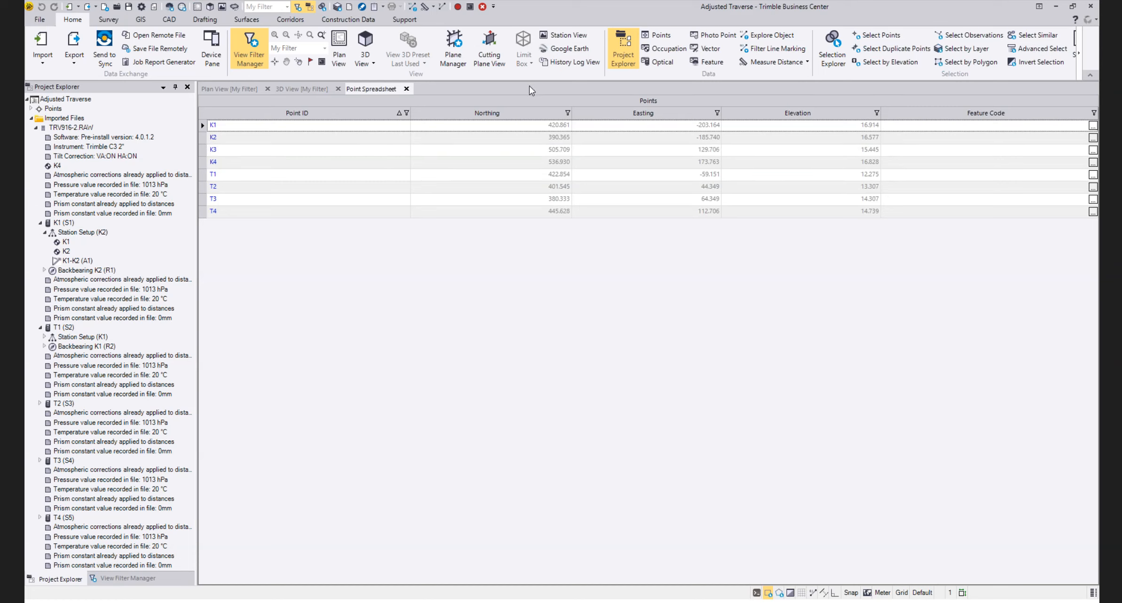
left_click(664, 64)
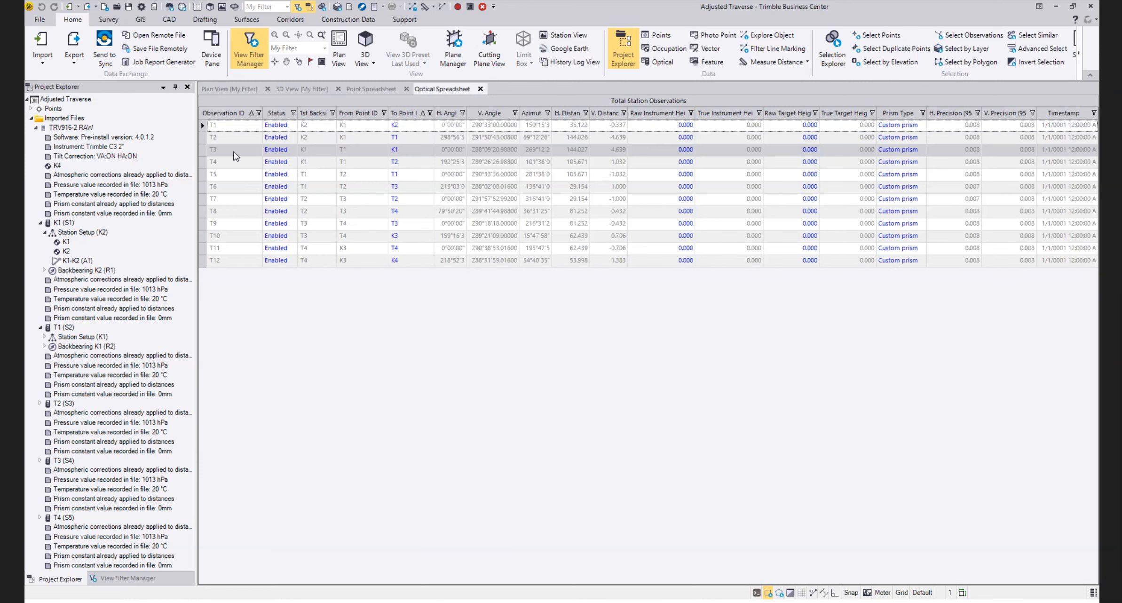
Select observations T2 through T8 in the optical spreadsheet and show their shared properties
left_click(203, 136)
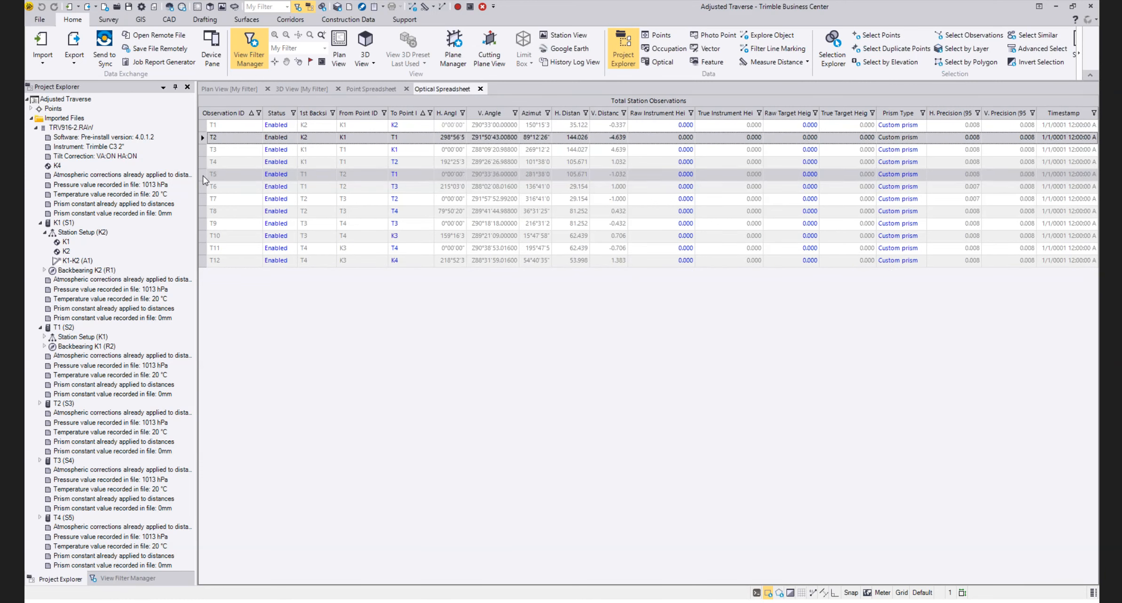
left_click(204, 210, "shift")
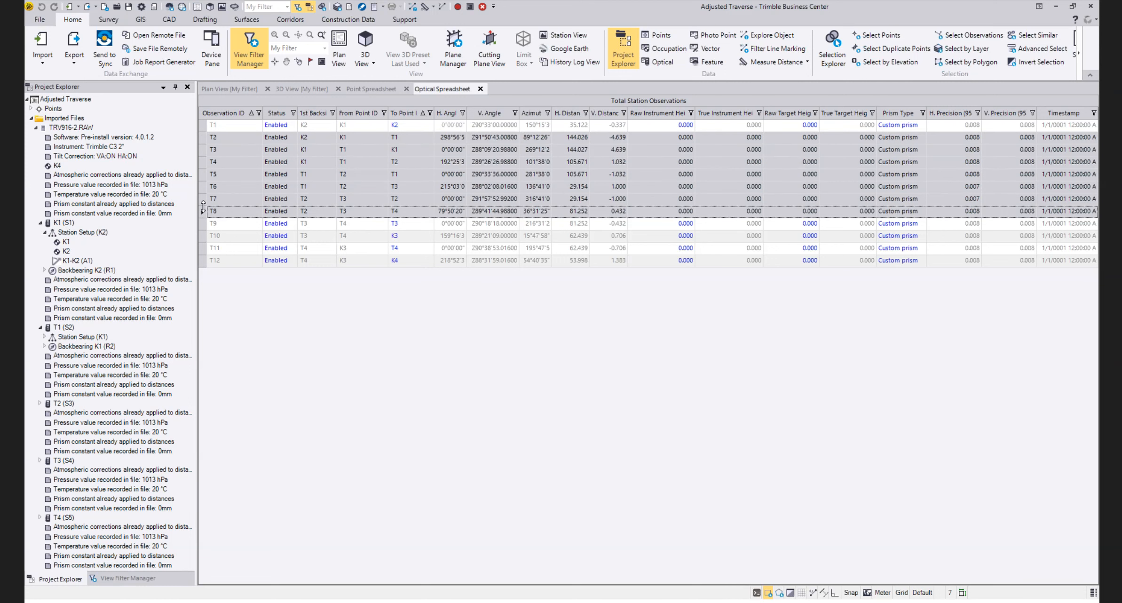
right_click(203, 206)
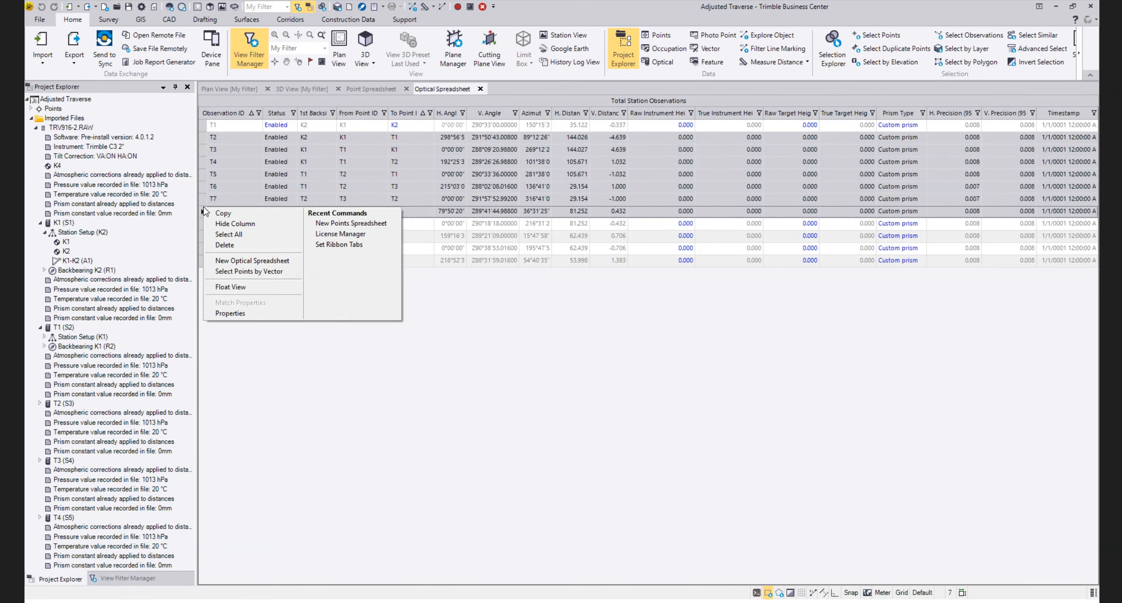
left_click(226, 313)
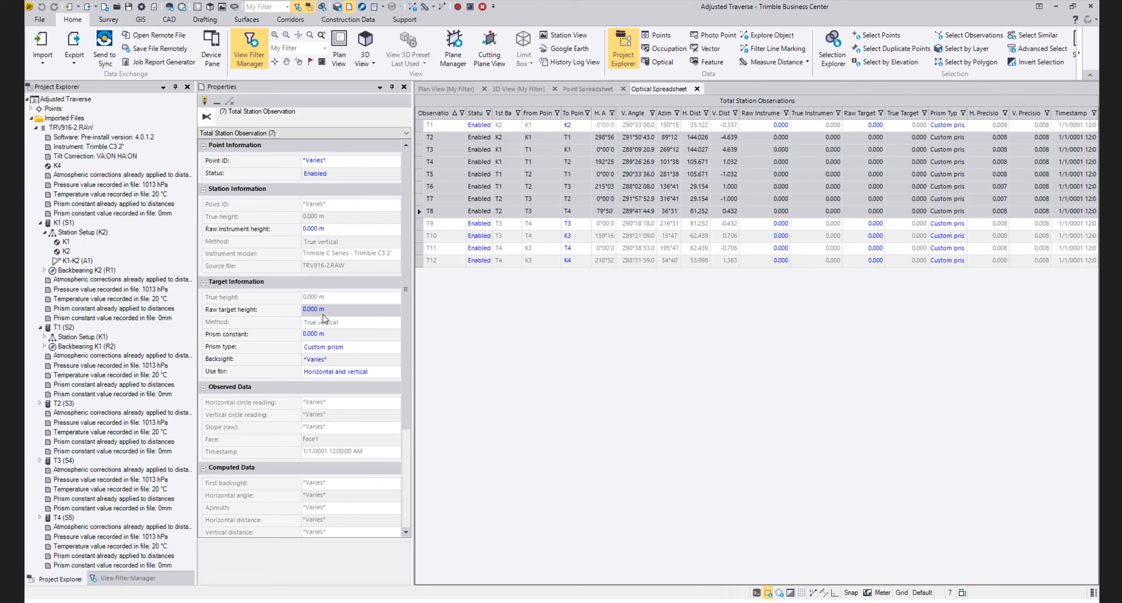
left_click(484, 140)
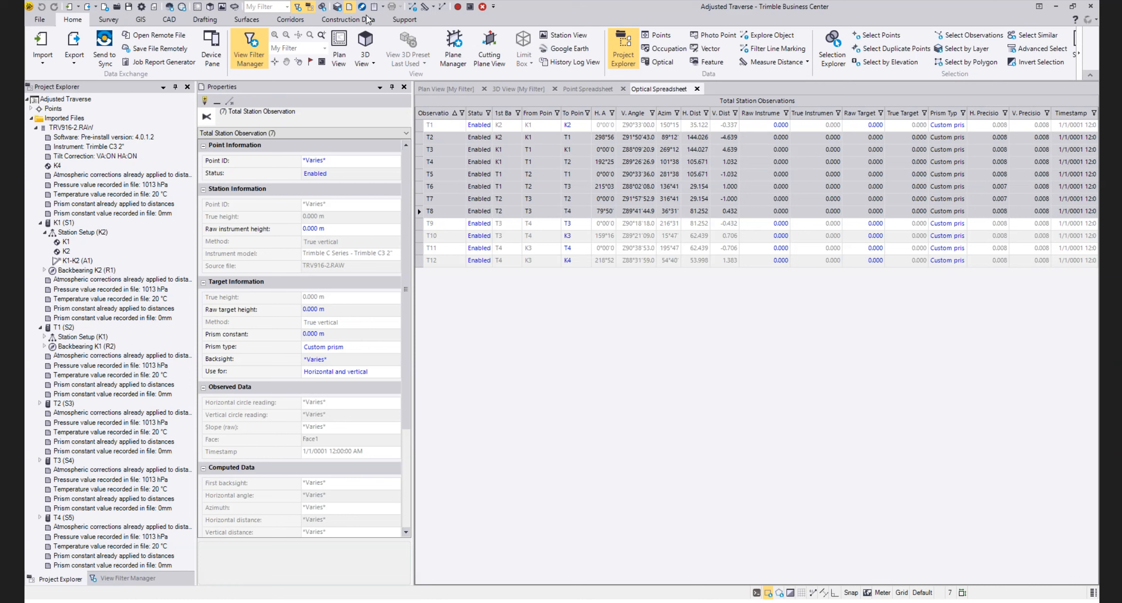
Generate the Point List report, review its coordinates, and close the observation properties
left_click(382, 6)
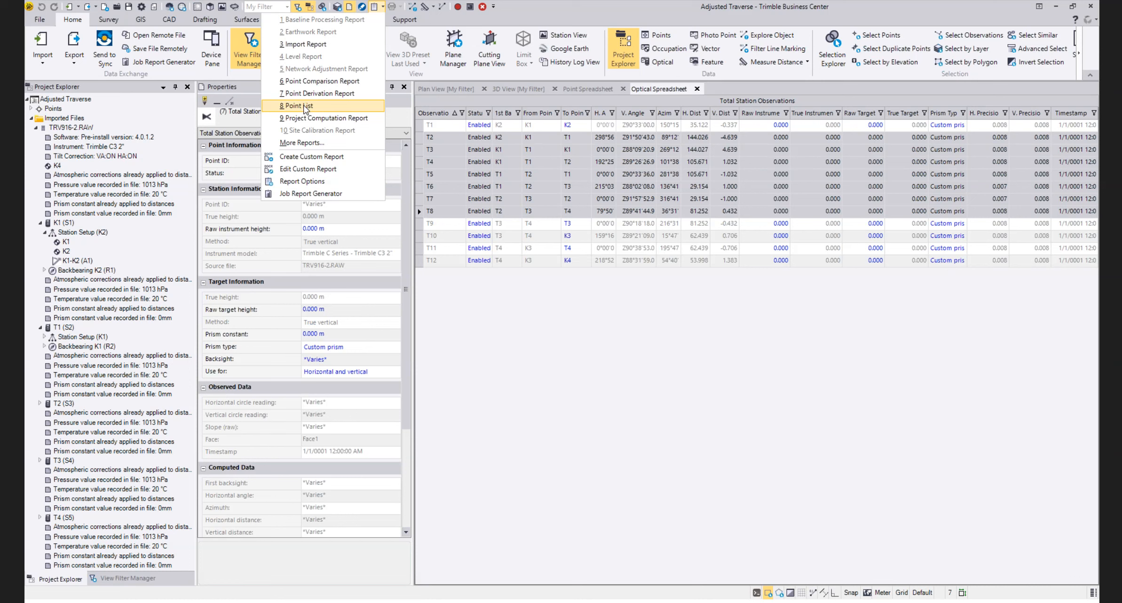
left_click(306, 106)
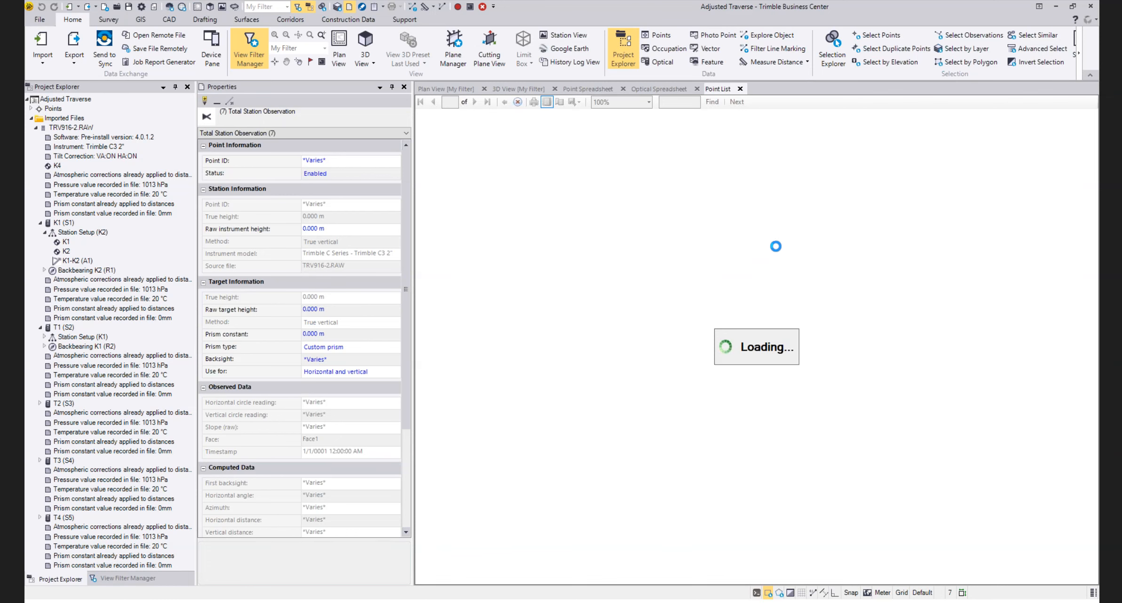
scroll(824, 226, "down", 3)
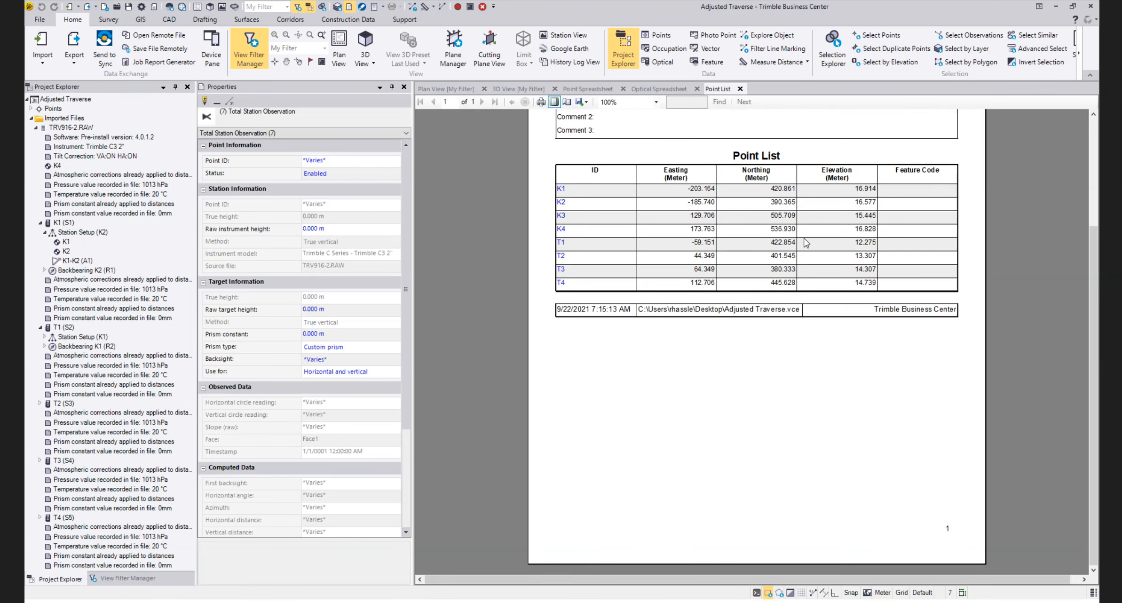
scroll(756, 335, "up", 3)
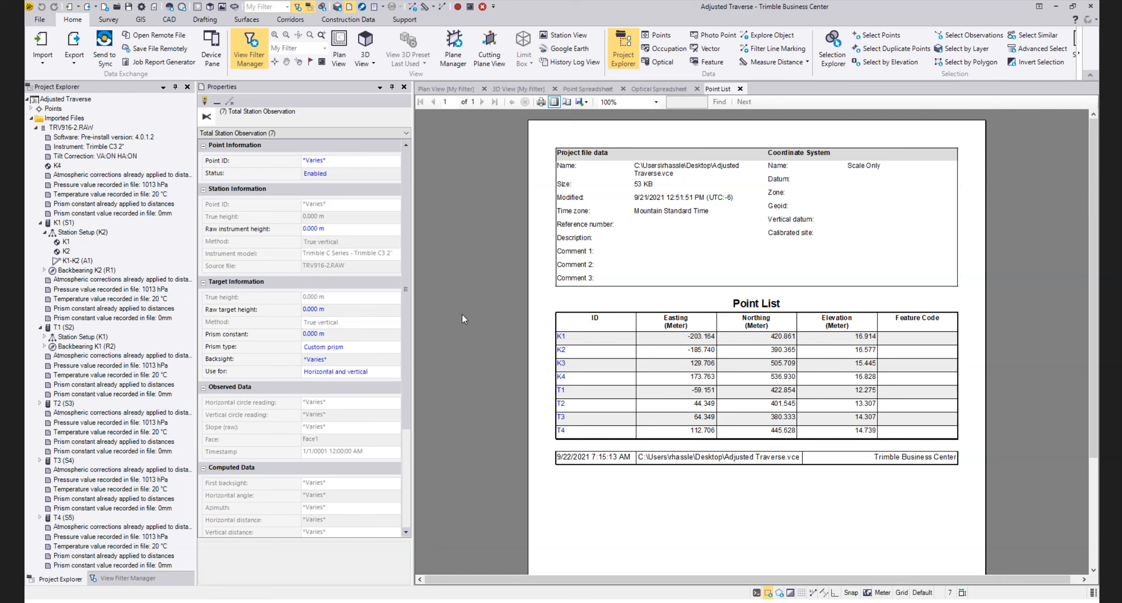
left_click(404, 86)
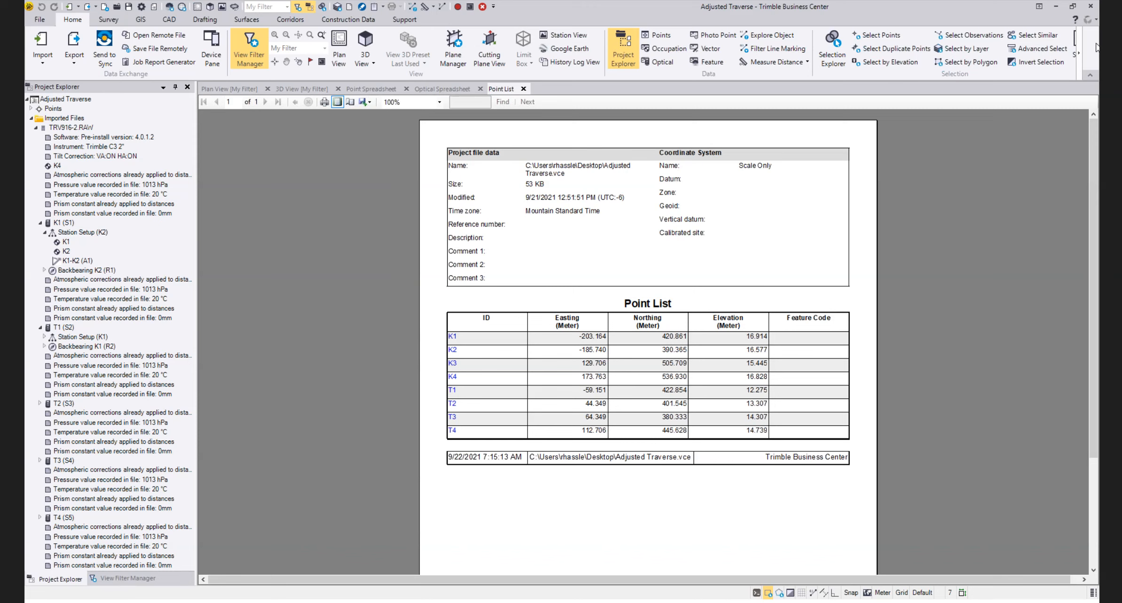
Minimize the adjusted traverse project and switch to the Apekhchya Project in the other Trimble Business Center window
left_click(1056, 6)
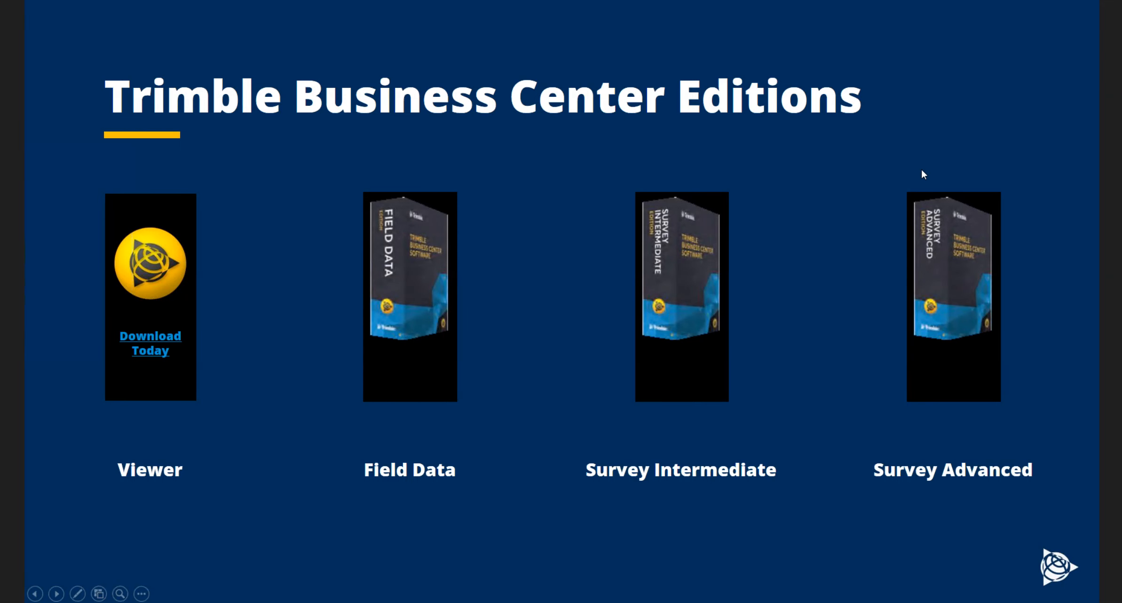
key("alt+Tab")
key("alt+Tab")
key("alt+Tab")
key("alt+Tab")
key("alt+Tab")
key("alt+Tab")
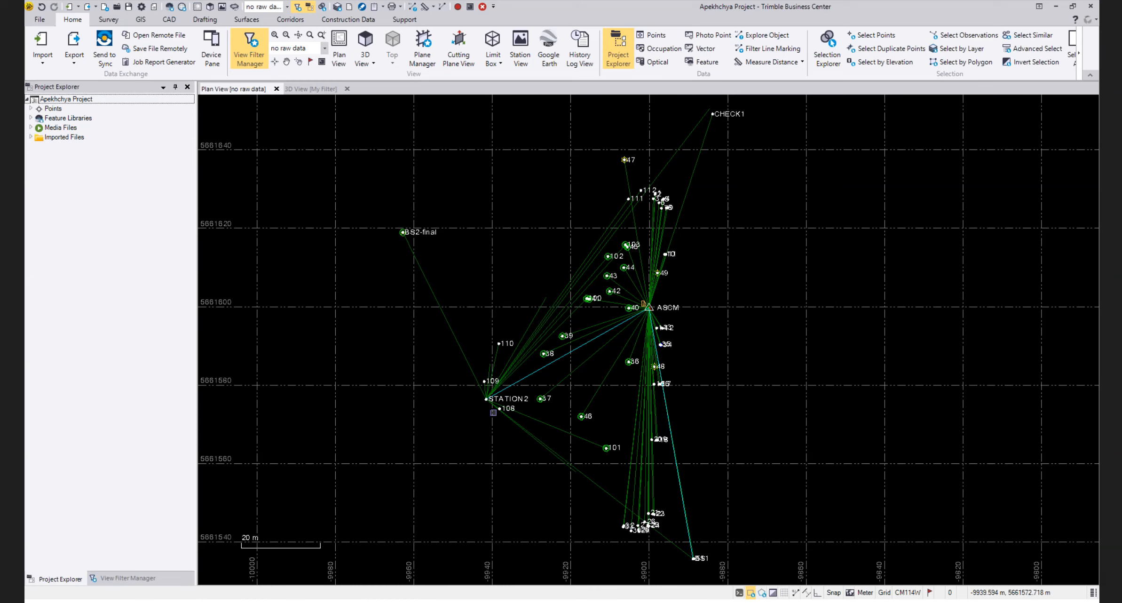
Expand the imported 07262021fieldday.job file and its ASCM (S1) station to show the setup and backbearing
left_click(31, 137)
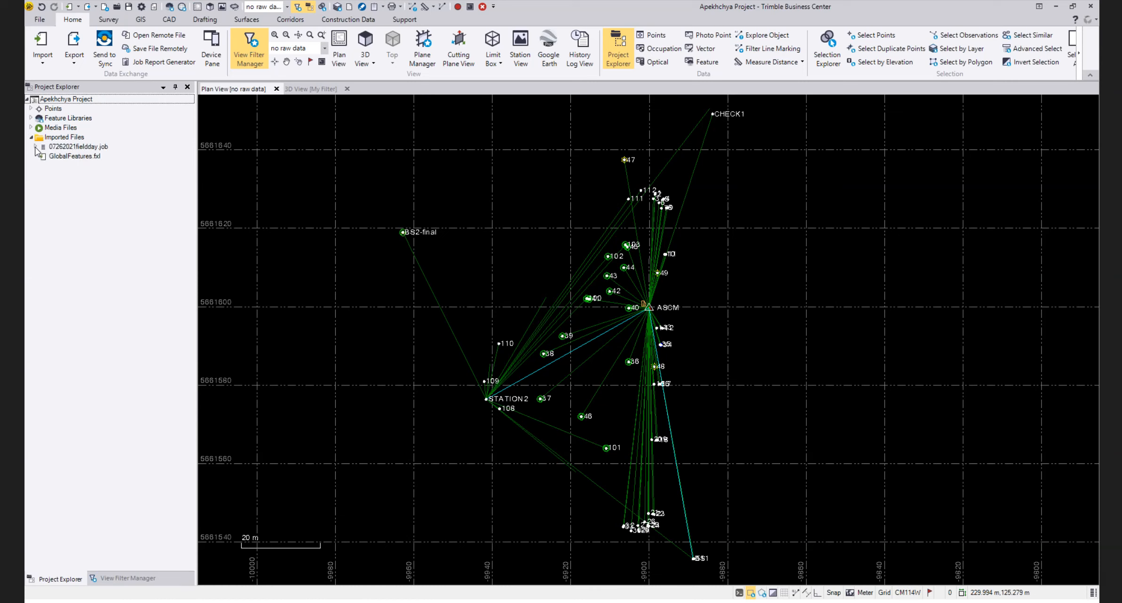
left_click(35, 148)
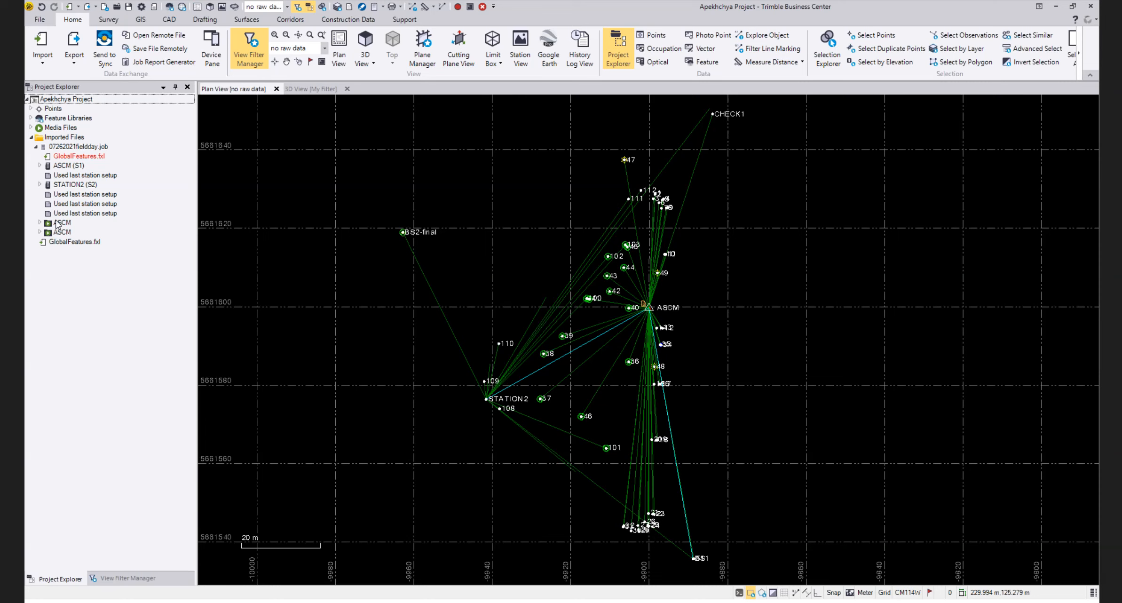
left_click(40, 166)
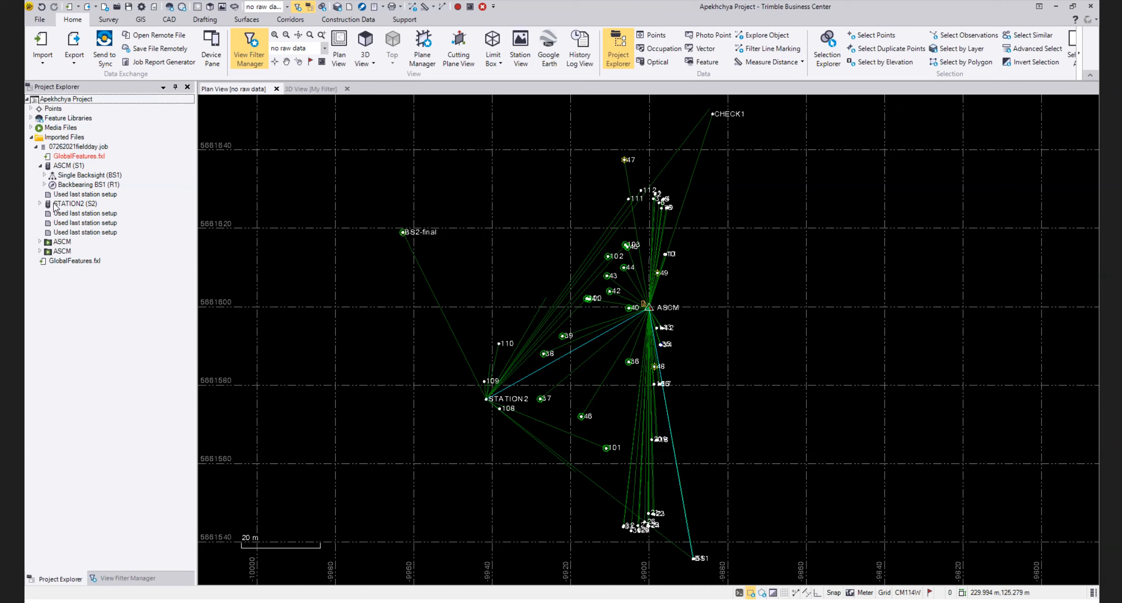
Select the ASCM media folder at the ASCM control point in the plan view
scroll(647, 310, "up", 4)
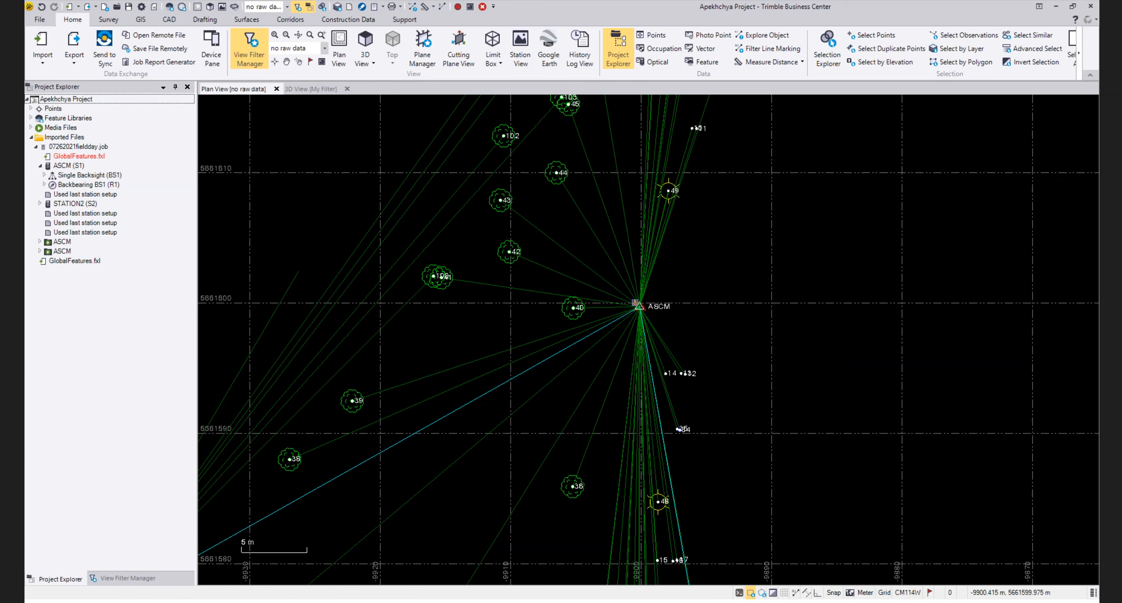
left_click(634, 301)
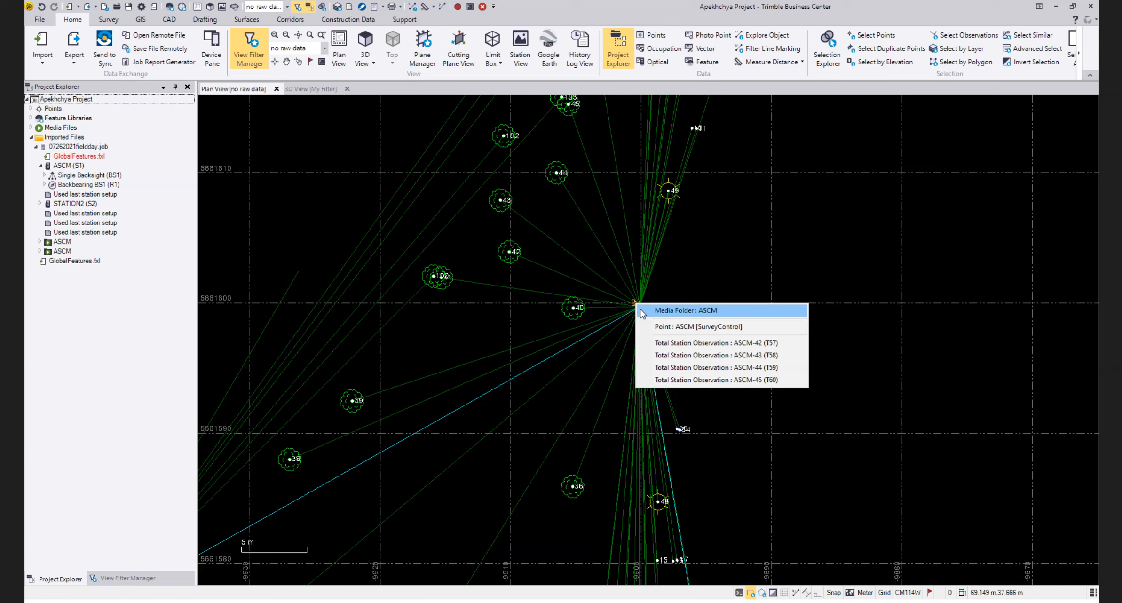
left_click(652, 311)
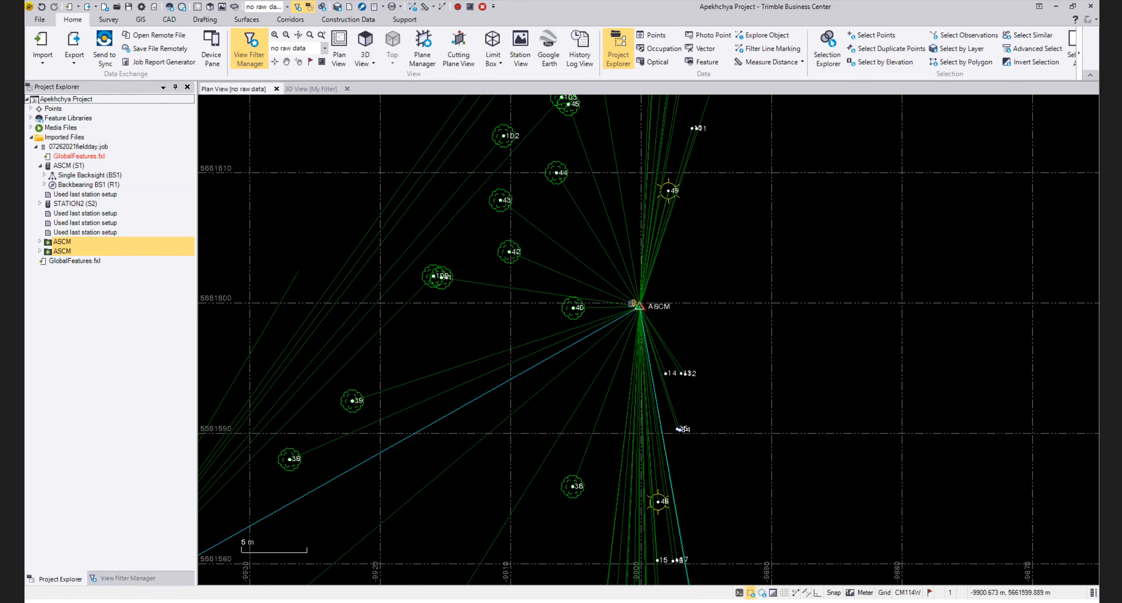
left_click(634, 303)
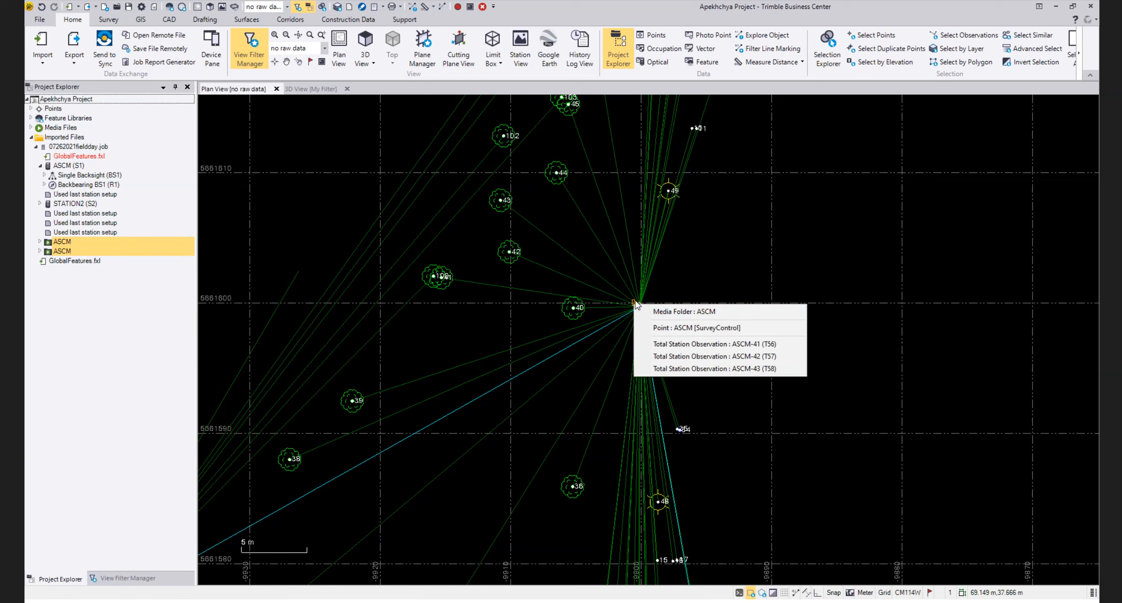
left_click(659, 311)
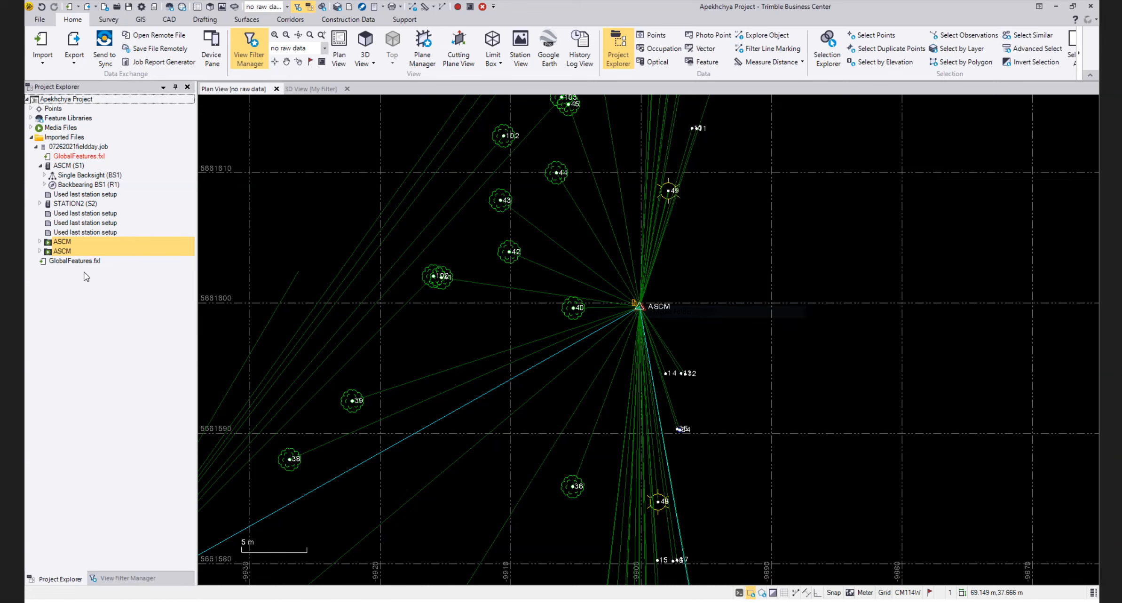
Open the photo IMG_20210726_131824.jpg from the first ASCM media folder, then close it and its properties
left_click(40, 241)
double_click(92, 254)
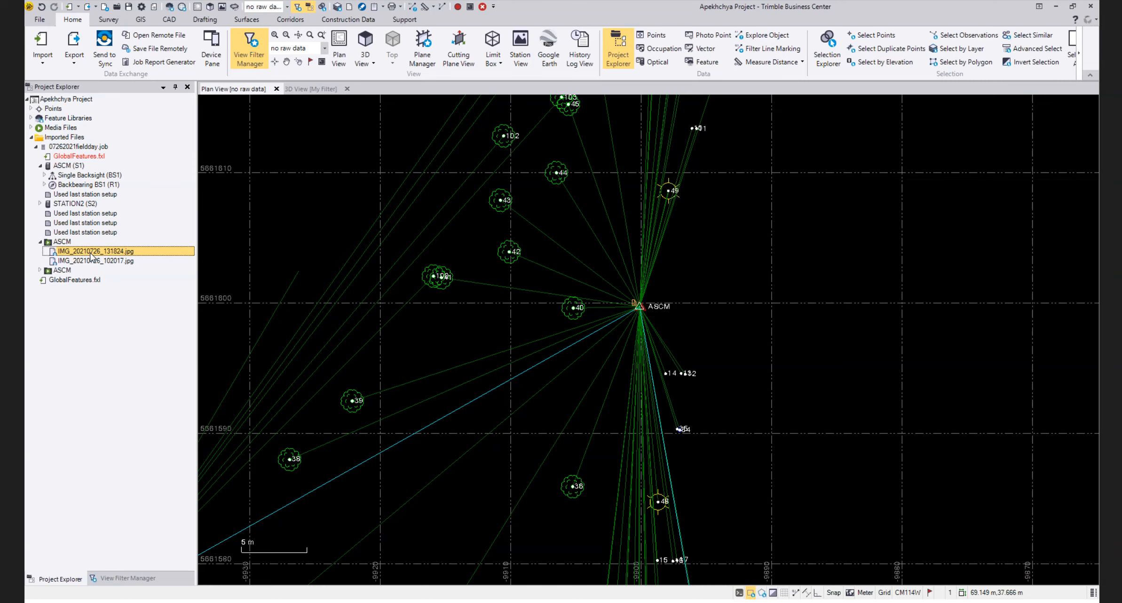
right_click(92, 255)
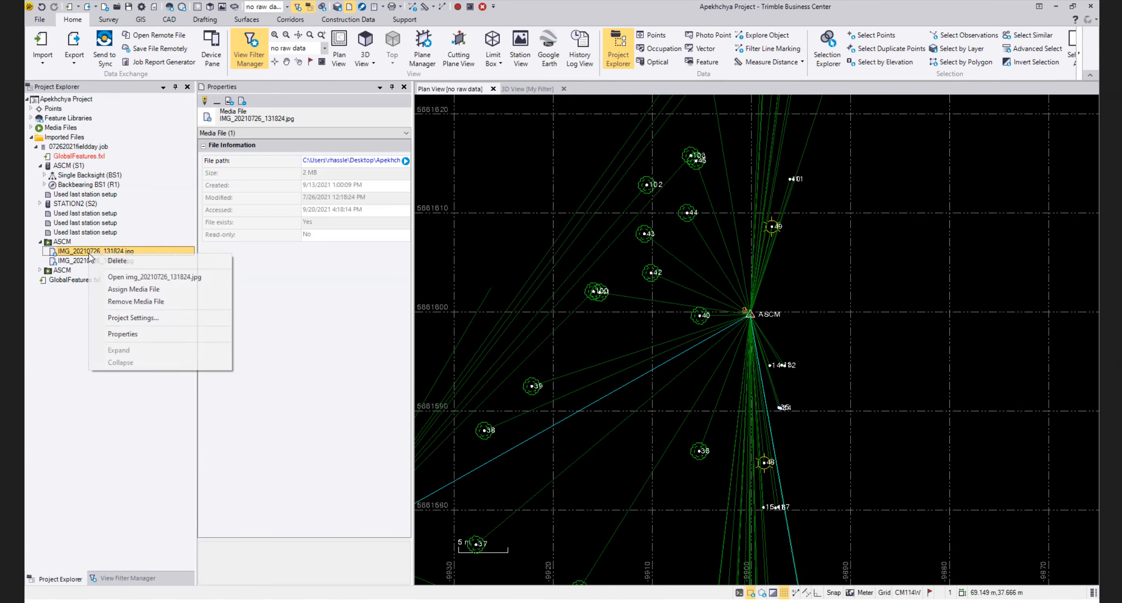
left_click(128, 277)
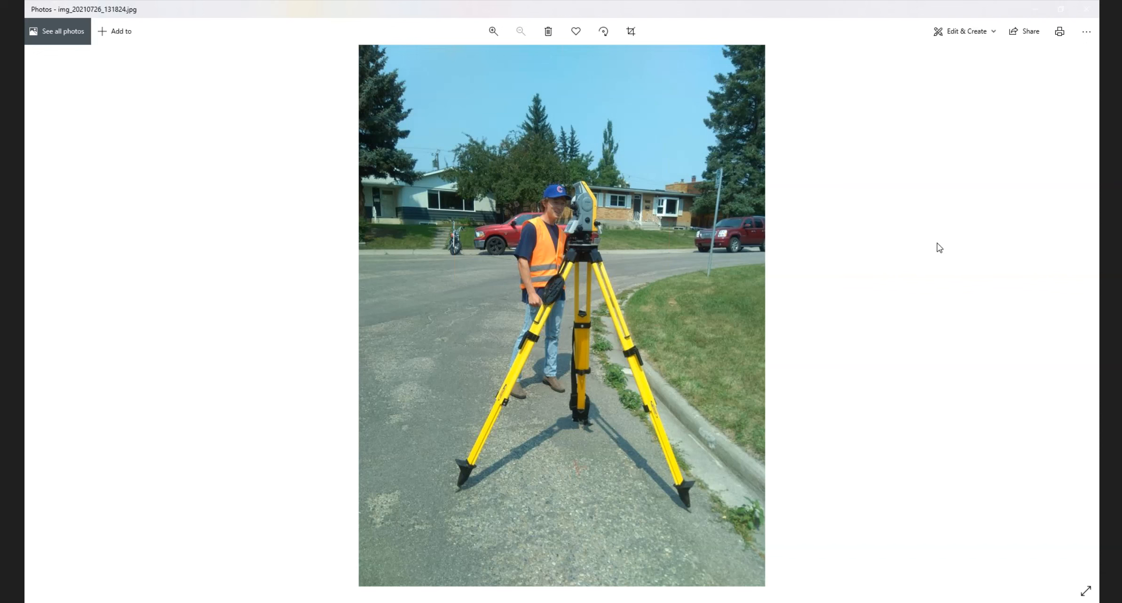
left_click(1087, 9)
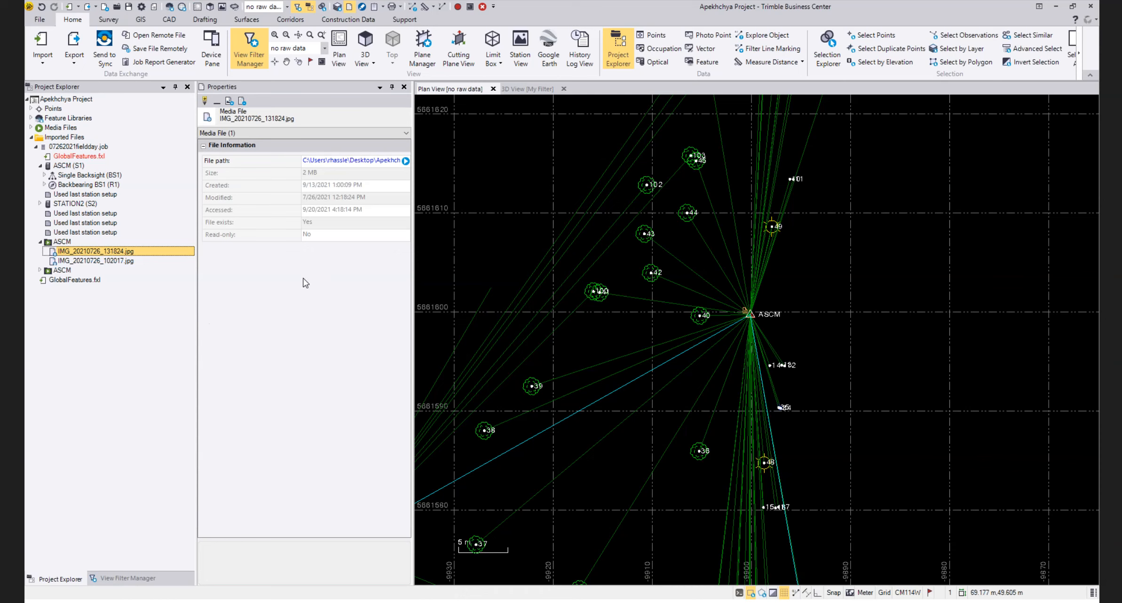
left_click(404, 88)
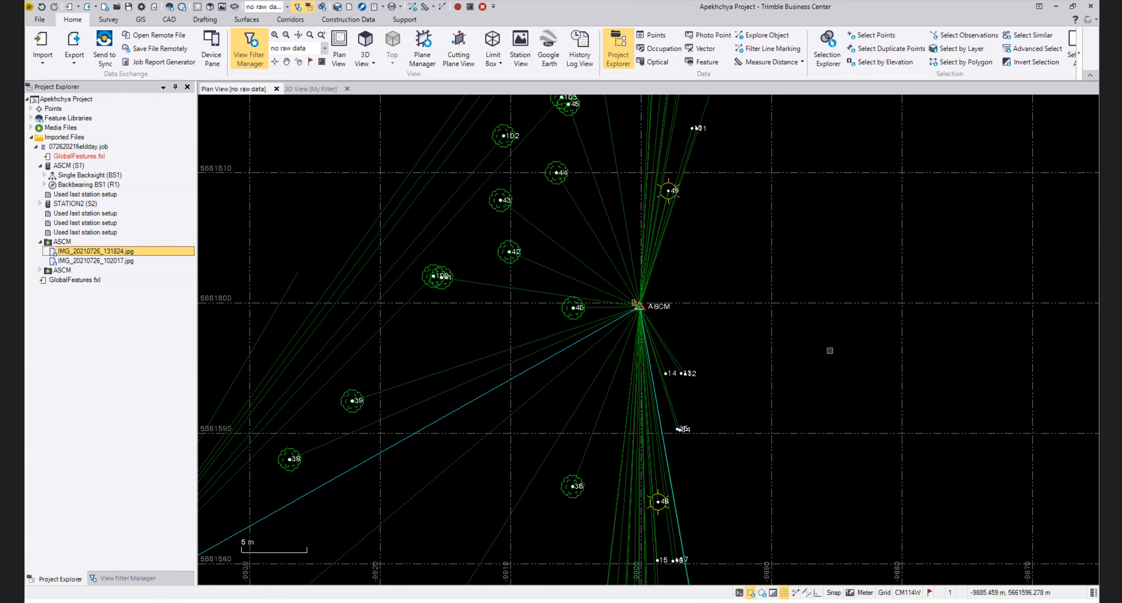
Review the whole plan view, then examine the SW, TC and GUT lines at points 15 to 17 in the 3D view
scroll(658, 288, "down", 5)
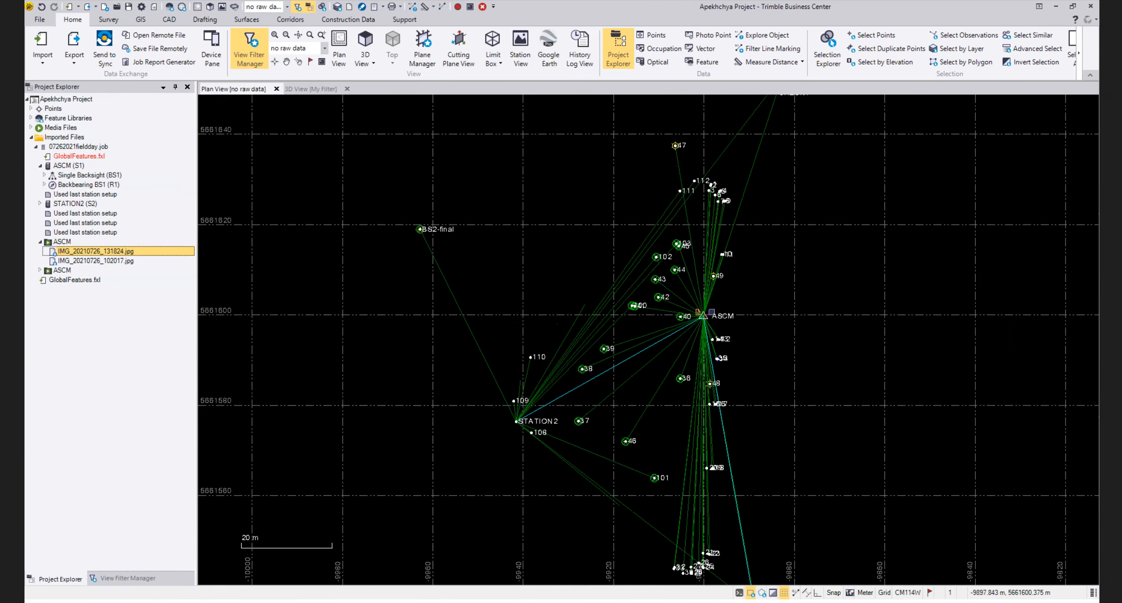
left_click_drag(623, 305, 575, 290)
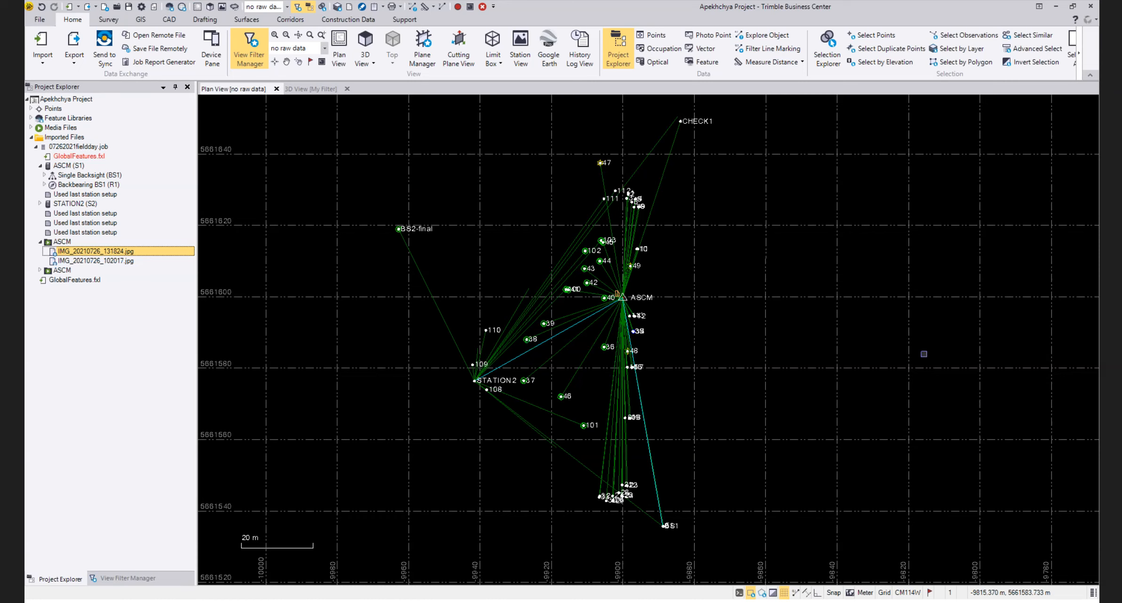
left_click(319, 89)
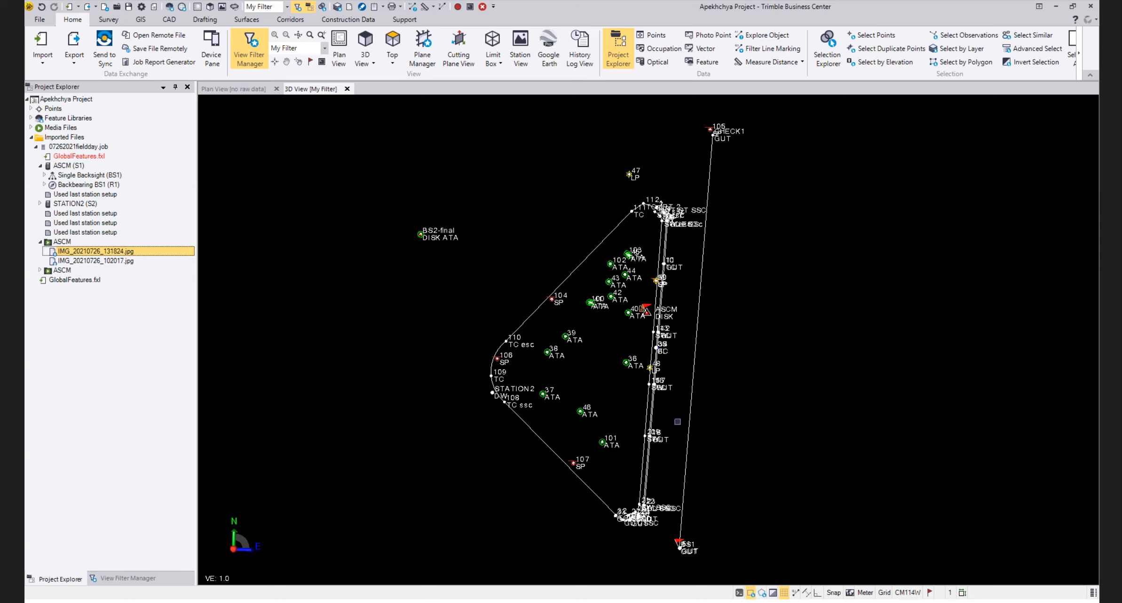
scroll(598, 340, "up", 3)
left_click_drag(616, 348, 540, 206)
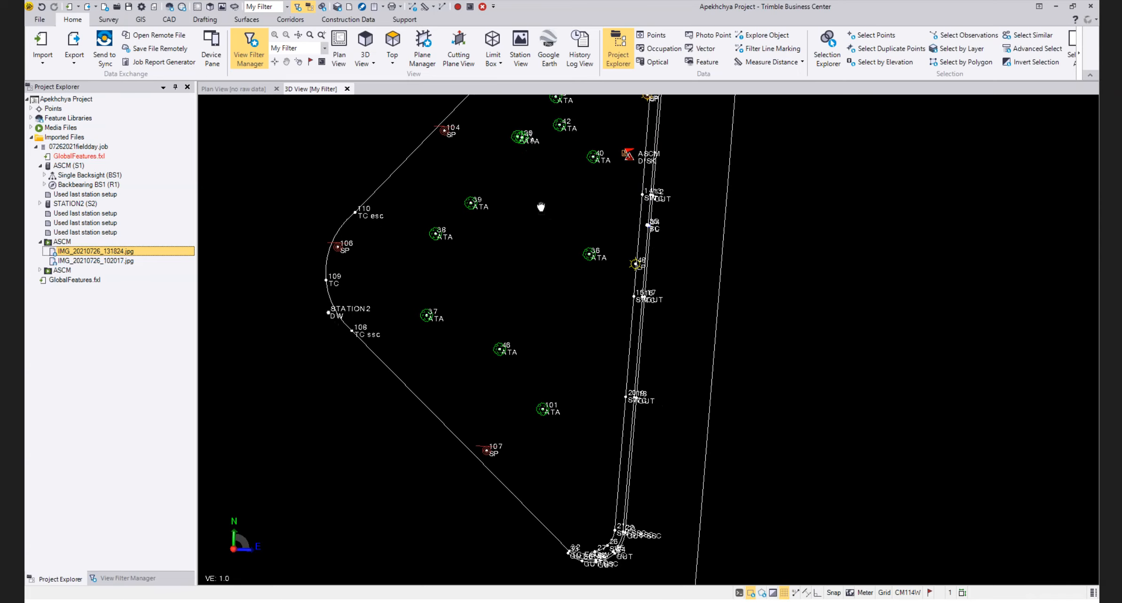
scroll(630, 253, "up", 5)
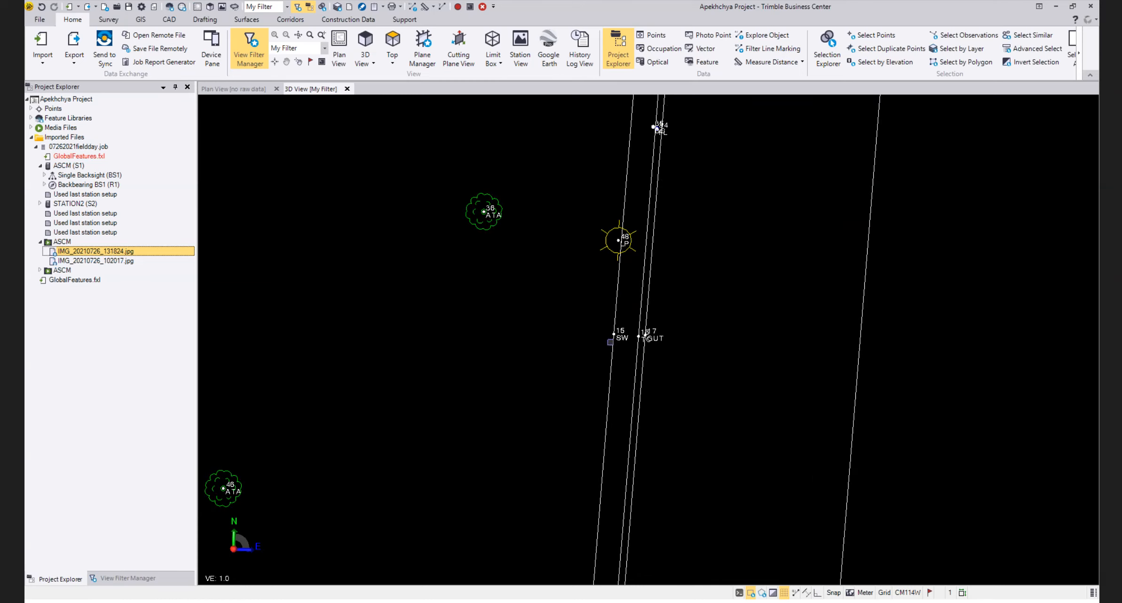
scroll(652, 342, "up", 5)
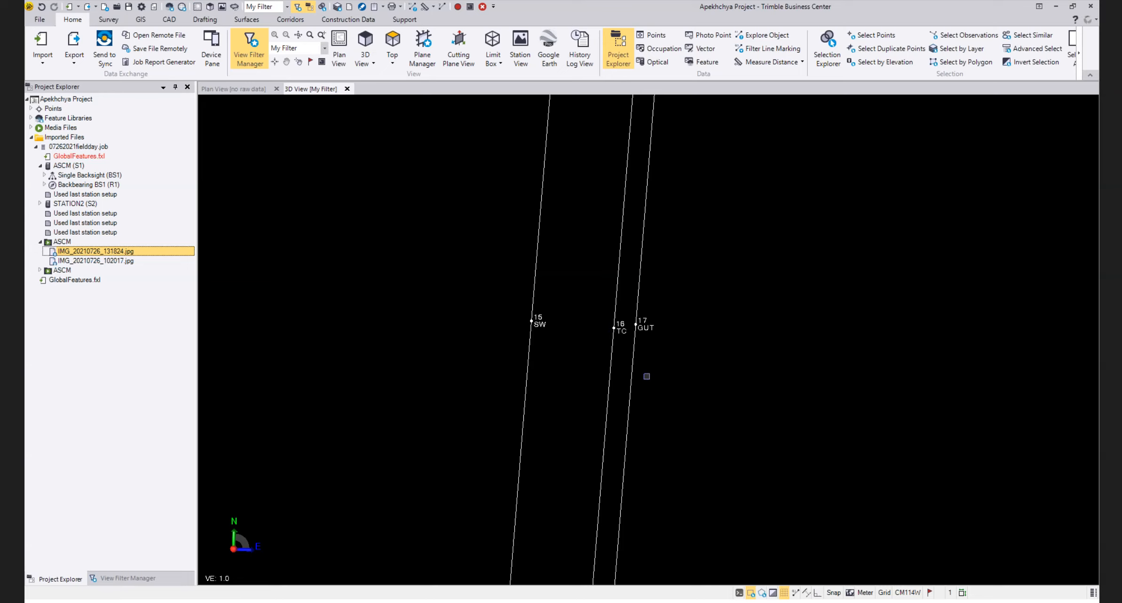
scroll(728, 334, "down", 3)
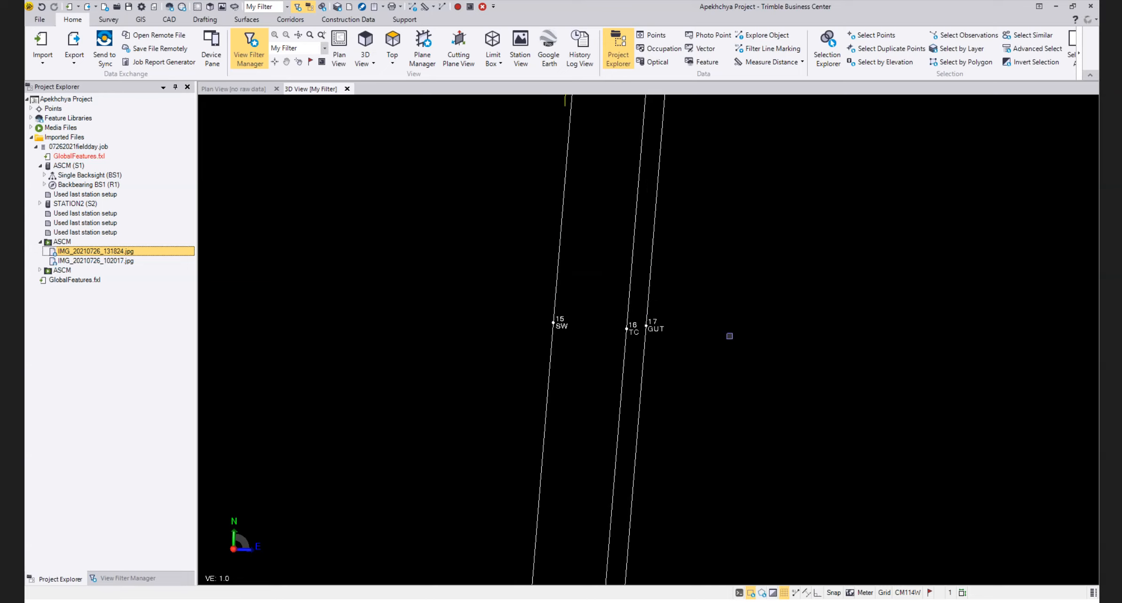
scroll(733, 339, "down", 8)
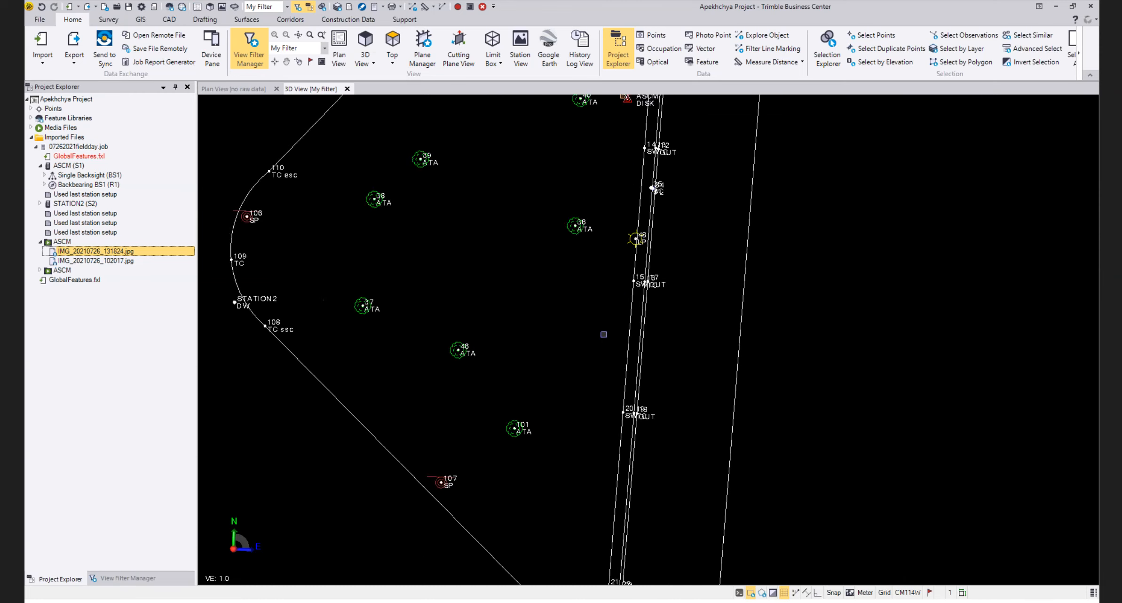
Examine the curved linework starting at SSC points 21, 22 and 23 in the south corner of the site
scroll(631, 360, "up", 4)
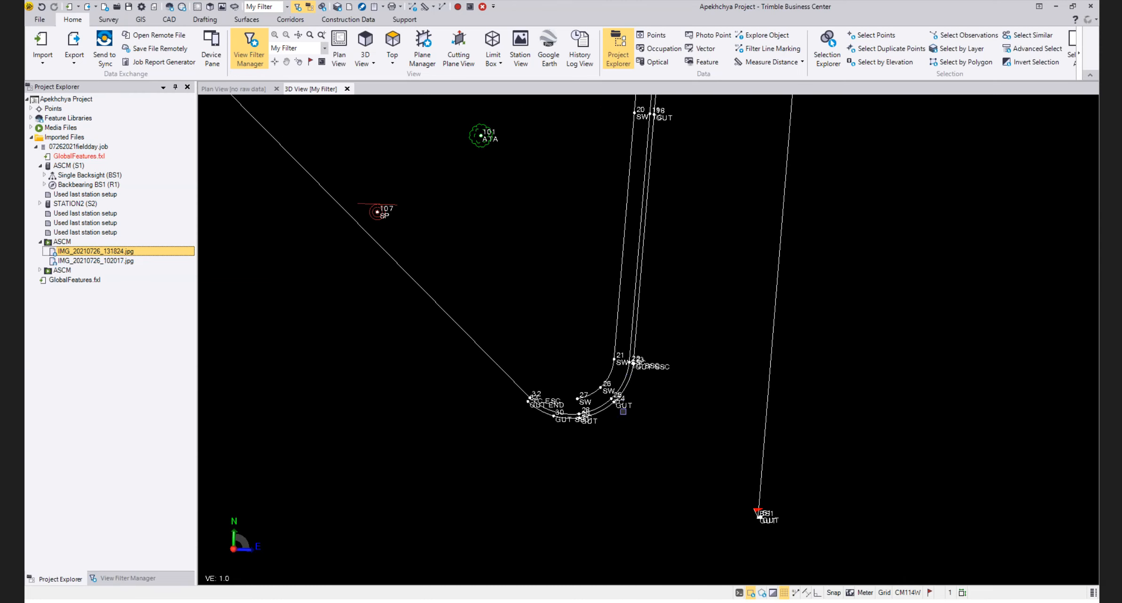
scroll(631, 360, "up", 5)
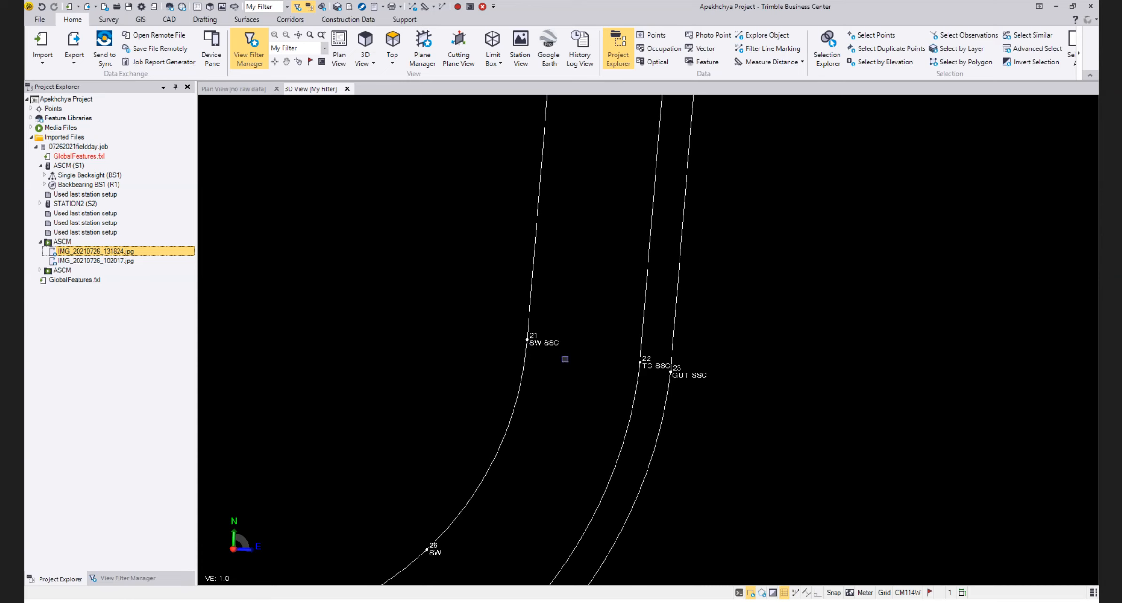
scroll(573, 350, "up", 2)
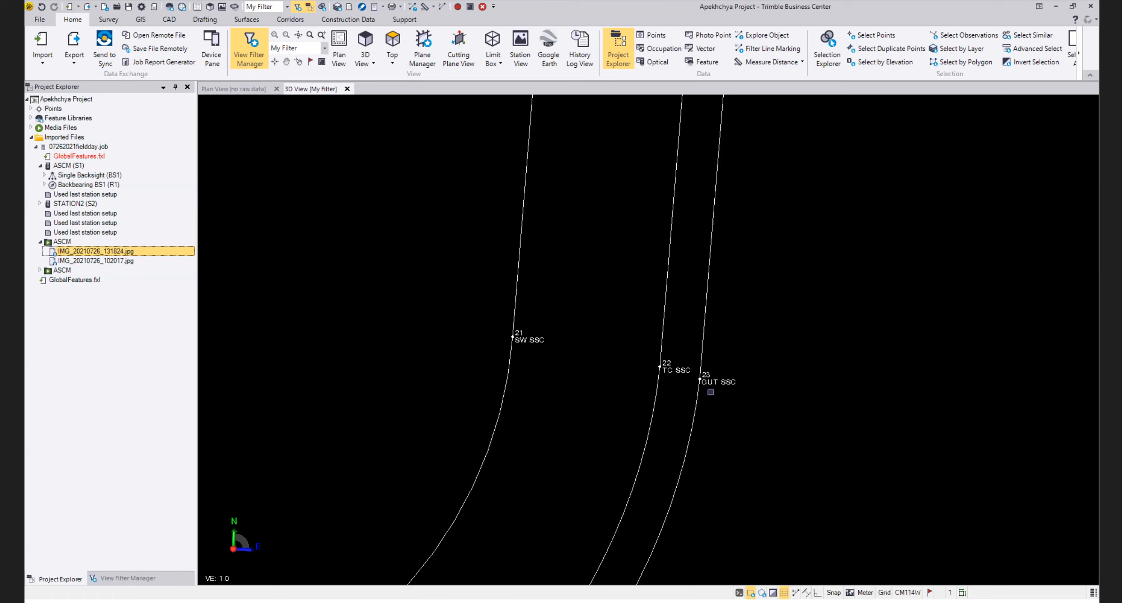
scroll(682, 385, "down", 5)
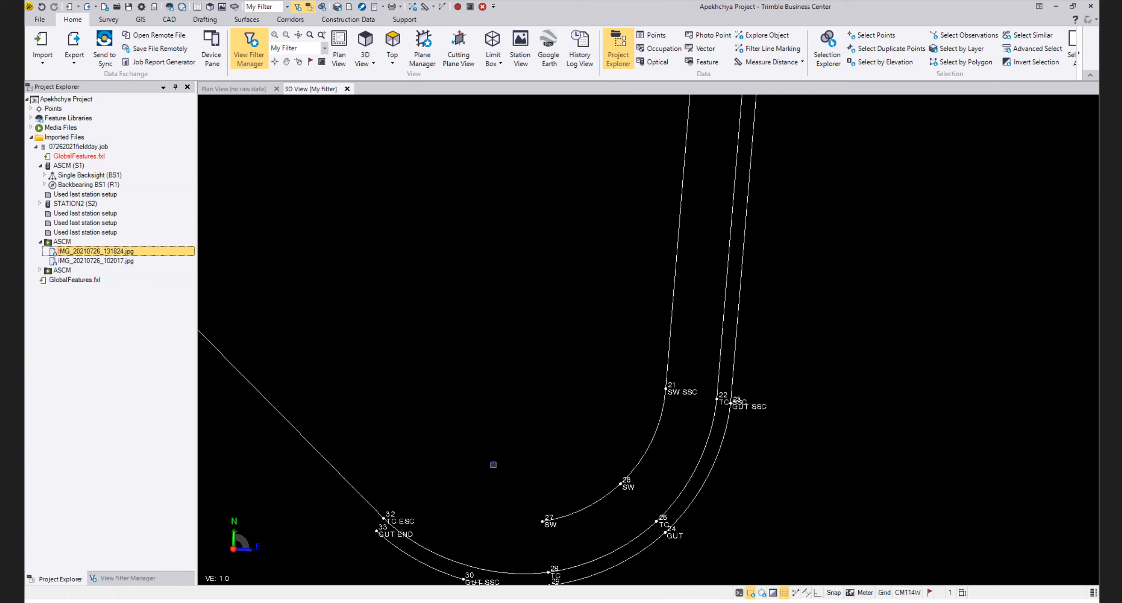
Examine the tree and SP point symbols around points 101 and 107, then the full site in the 3D view
left_click_drag(493, 463, 590, 495)
scroll(582, 449, "down", 3)
scroll(586, 335, "up", 5)
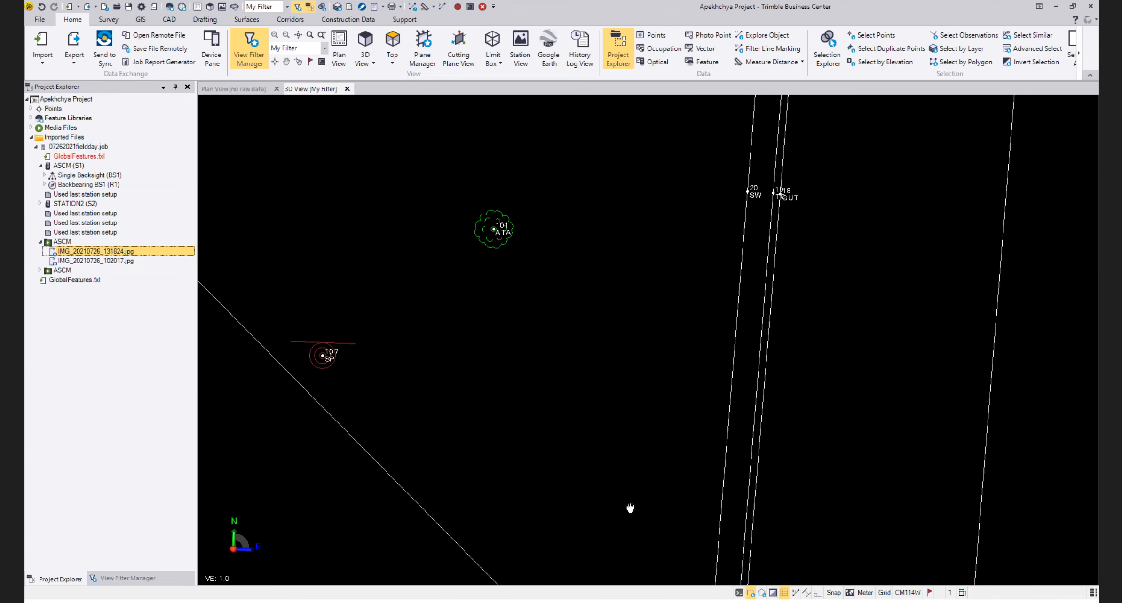
scroll(619, 420, "down", 3)
left_click_drag(608, 400, 629, 433)
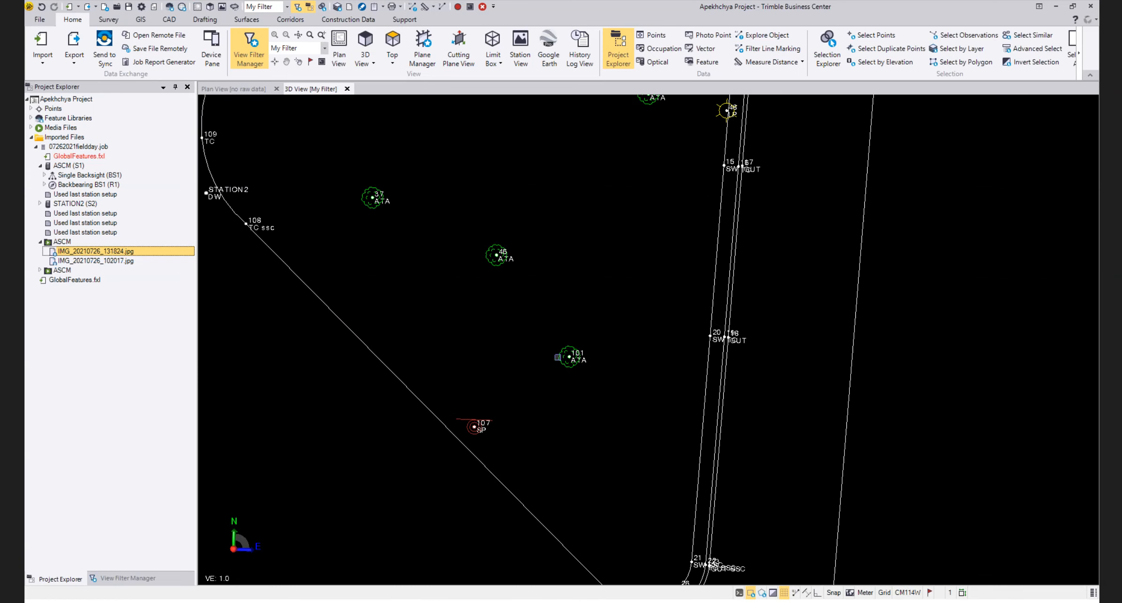
scroll(627, 422, "down", 2)
scroll(600, 374, "down", 1)
scroll(594, 342, "down", 1)
scroll(558, 369, "down", 1)
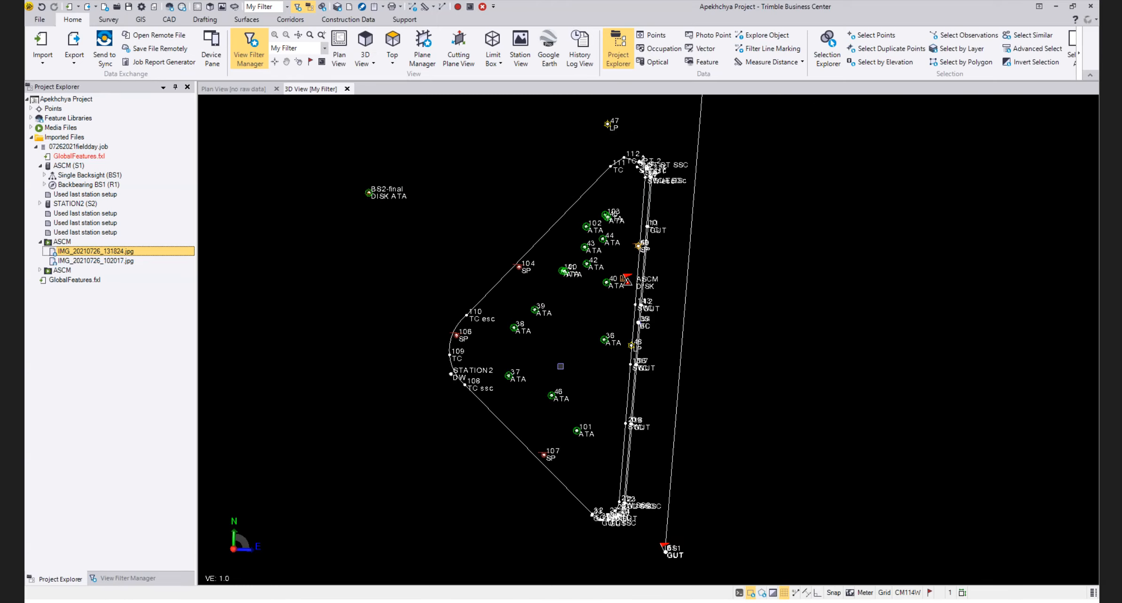
Select the entire surveyed site in the 3D view and open its export settings with the CAD DWG exporter
scroll(675, 389, "down", 1)
scroll(707, 393, "down", 1)
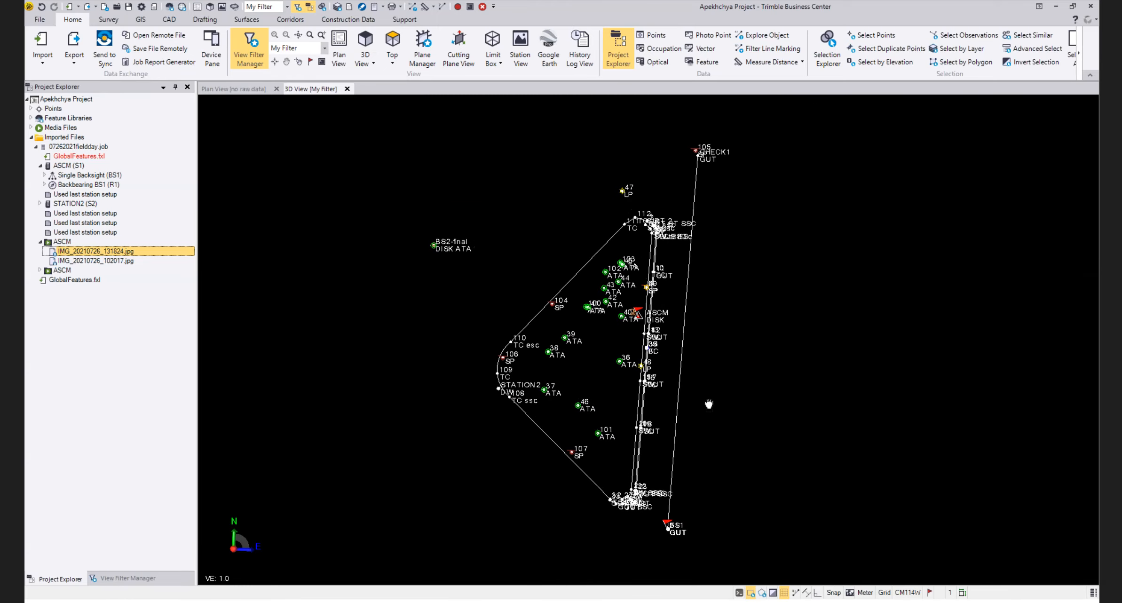
scroll(718, 393, "up", 1)
scroll(745, 406, "up", 1)
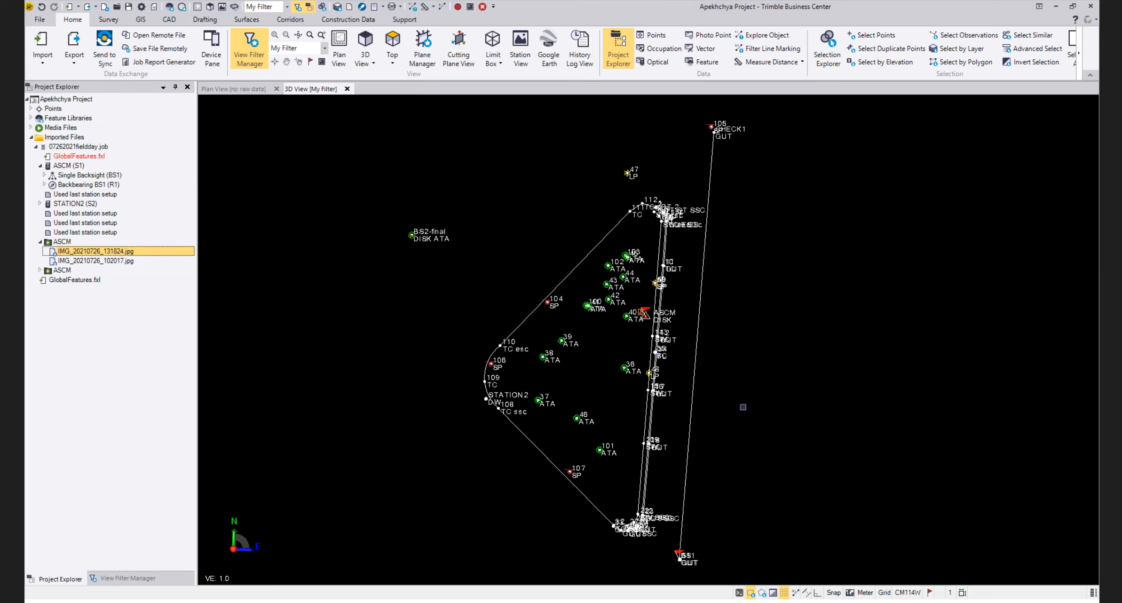
left_click_drag(317, 105, 895, 573)
left_click(73, 42)
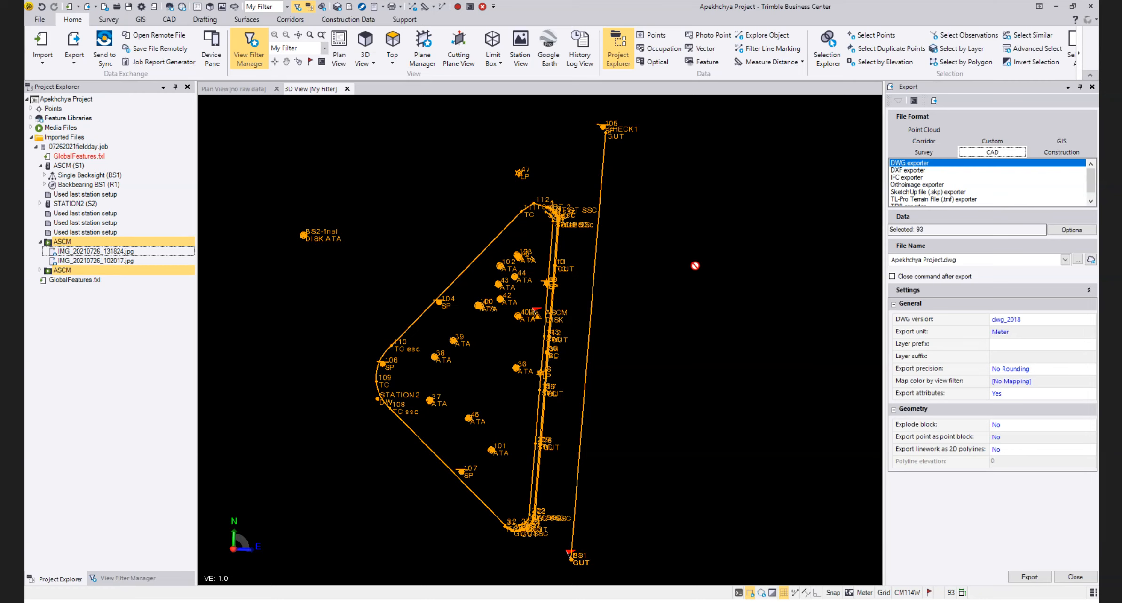
left_click_drag(695, 266, 739, 269)
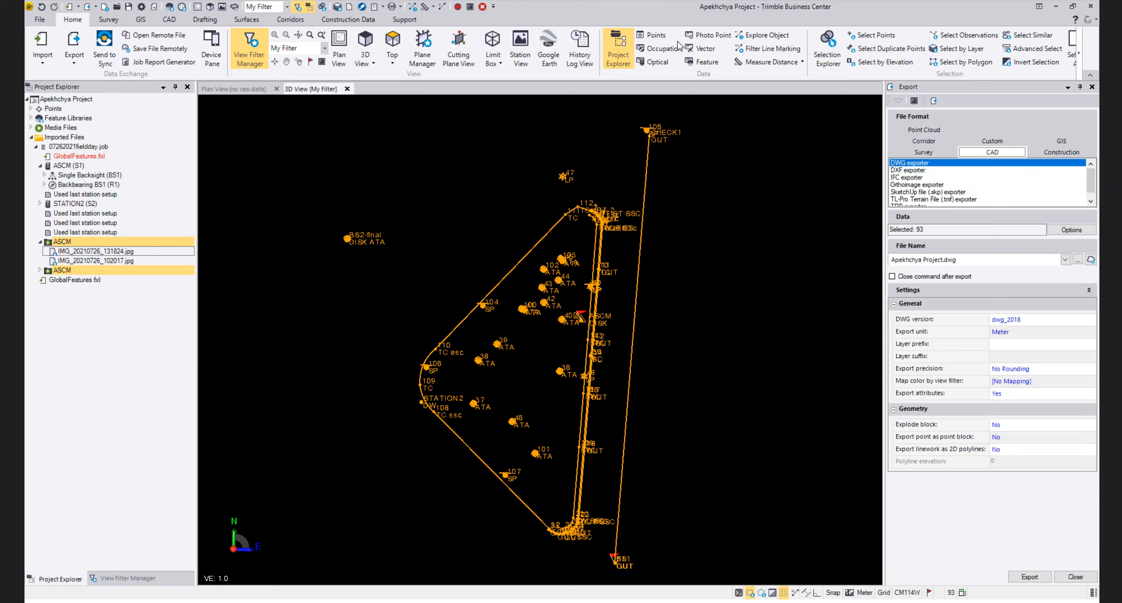
Select points 1, 10, 12 and 14 in the point spreadsheet and switch the export to the custom P,E,N,elev,Code format
left_click(658, 37)
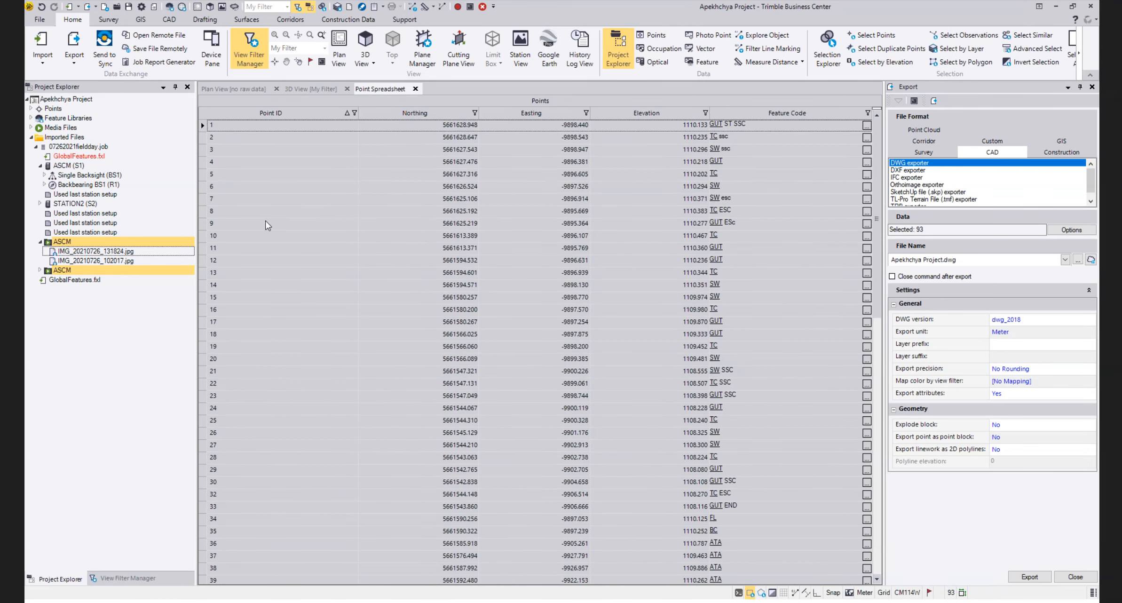
left_click(247, 201)
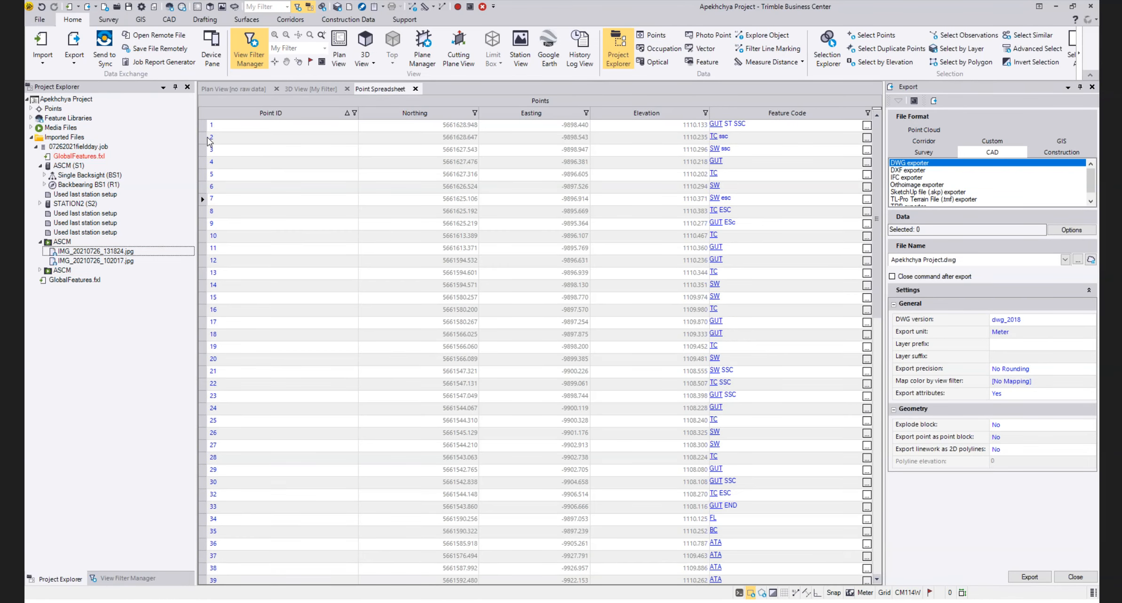
left_click(205, 128)
left_click(203, 235, "ctrl")
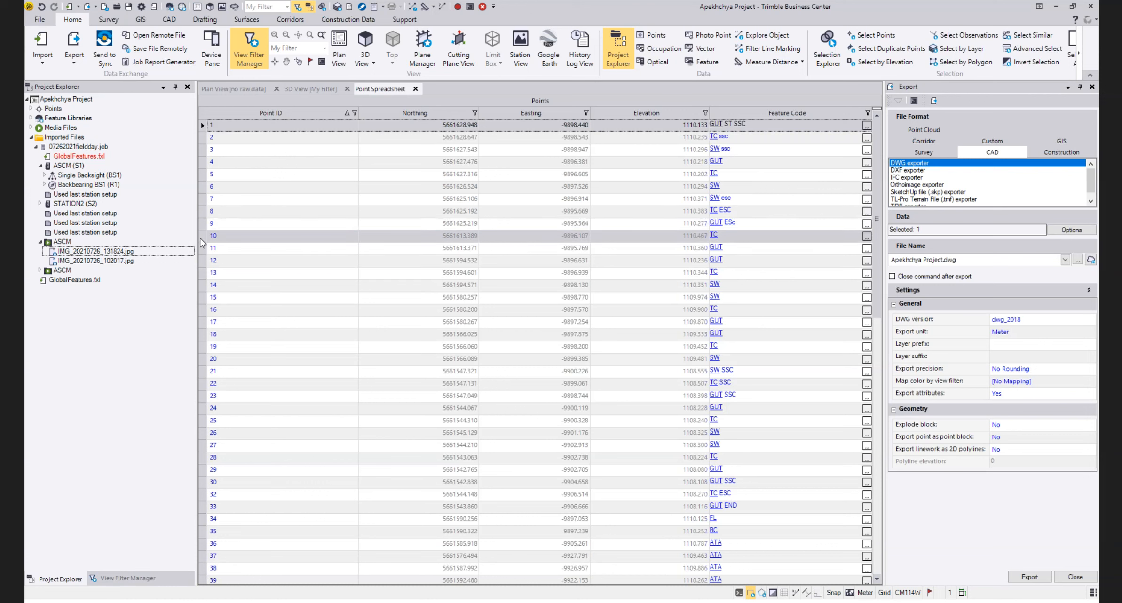
left_click(203, 261, "ctrl")
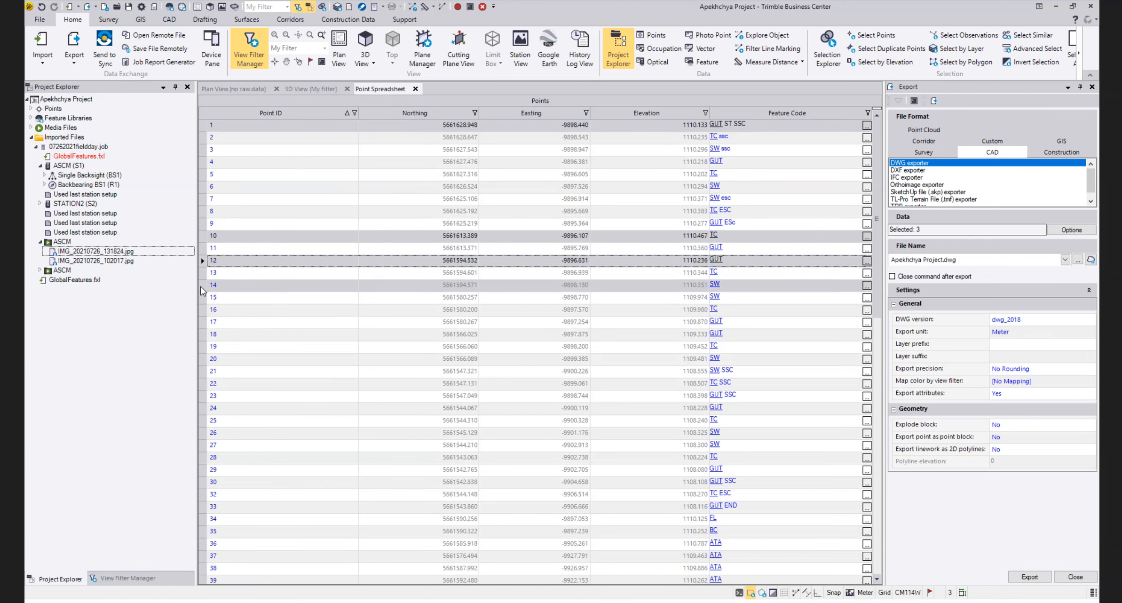
left_click(204, 285, "ctrl")
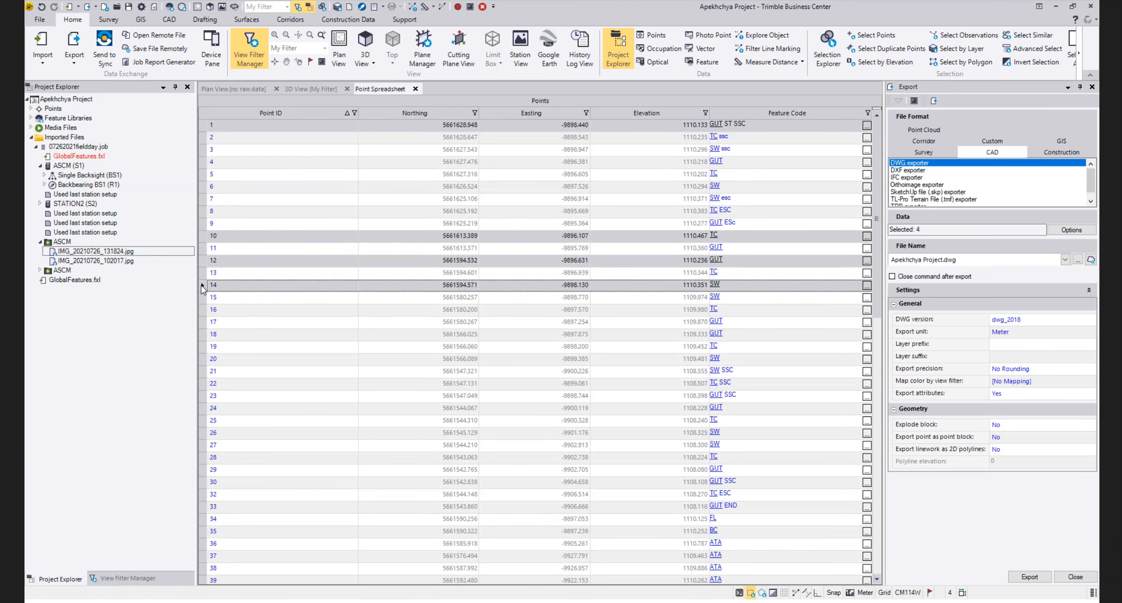
right_click(202, 286)
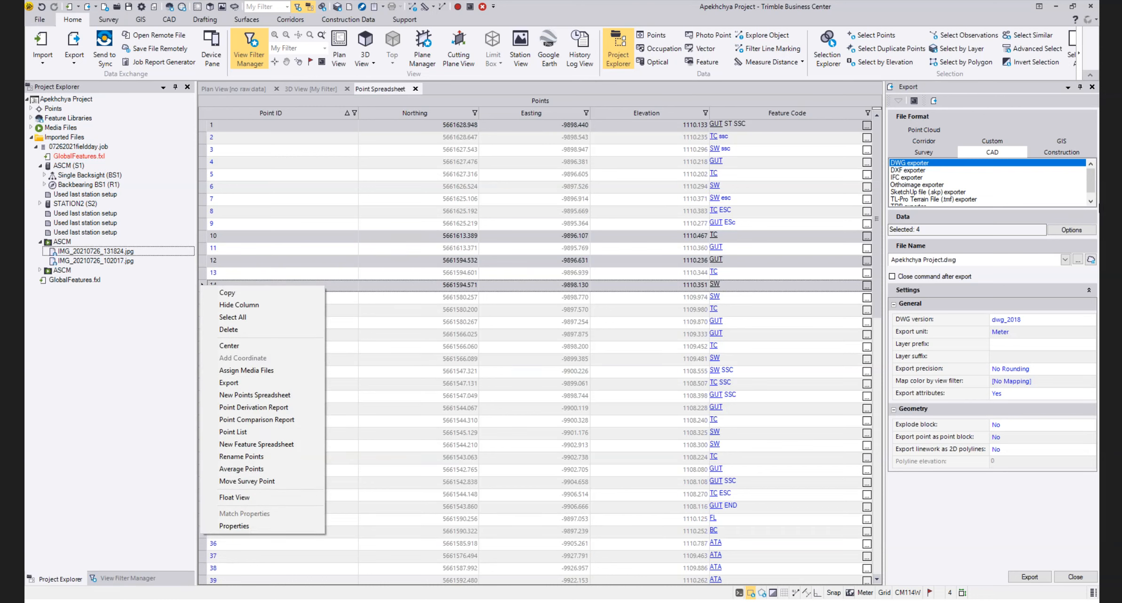
left_click(1005, 141)
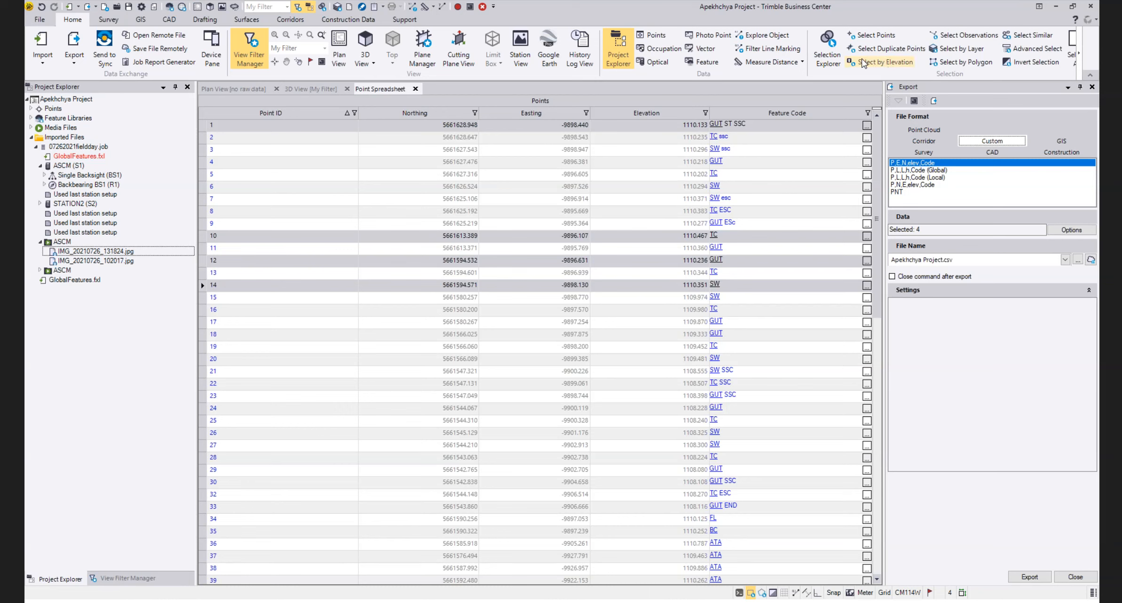
Change the license type to Perpetual - Software in the License Manager and apply it
left_click(405, 19)
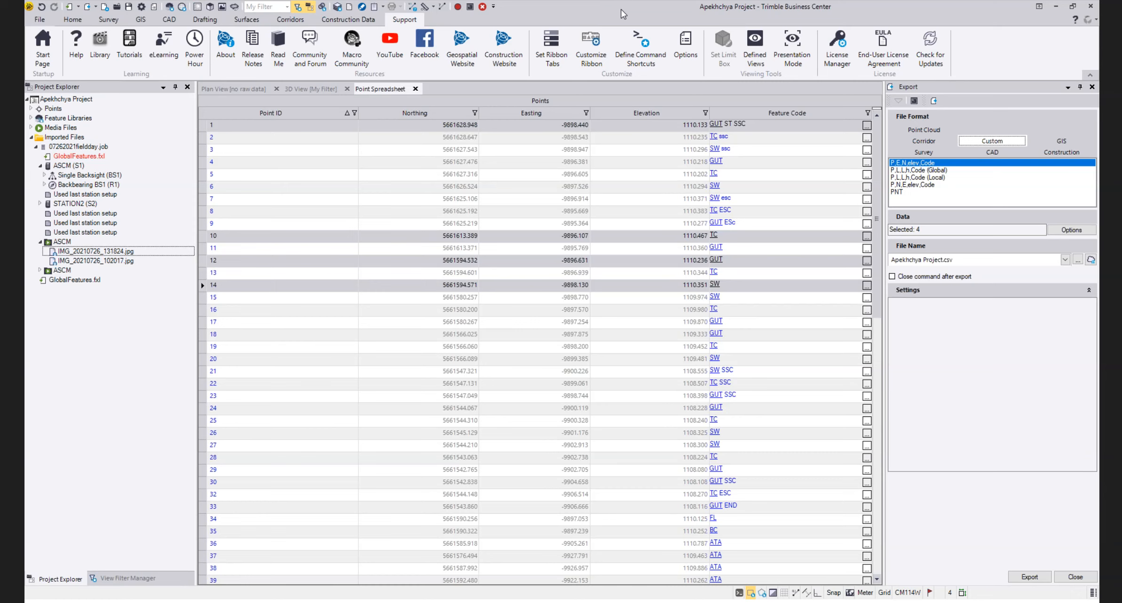
left_click(838, 51)
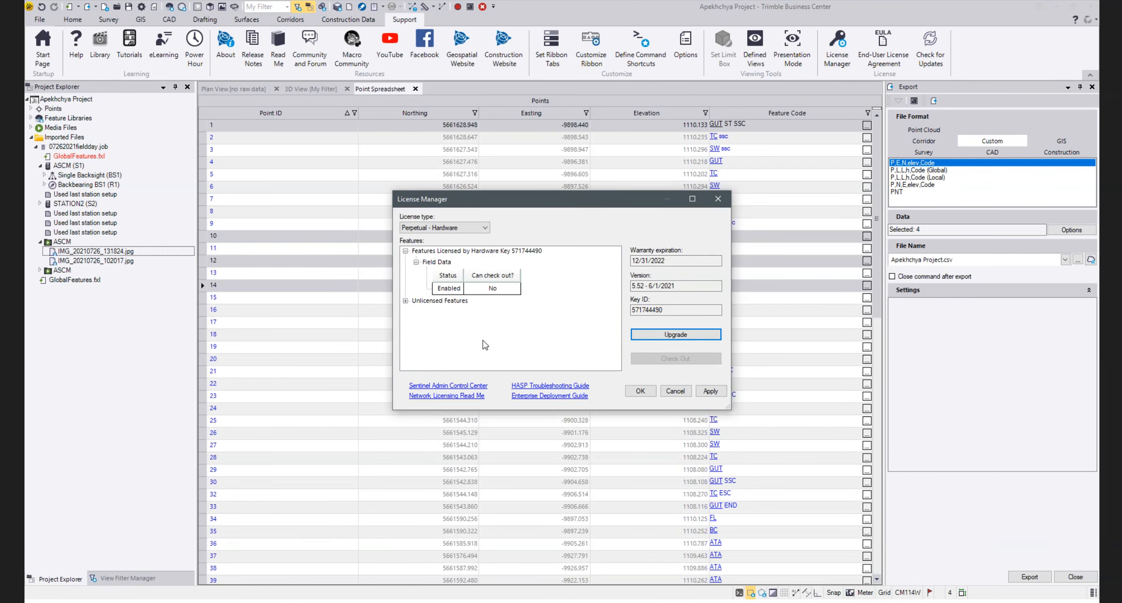
left_click(445, 228)
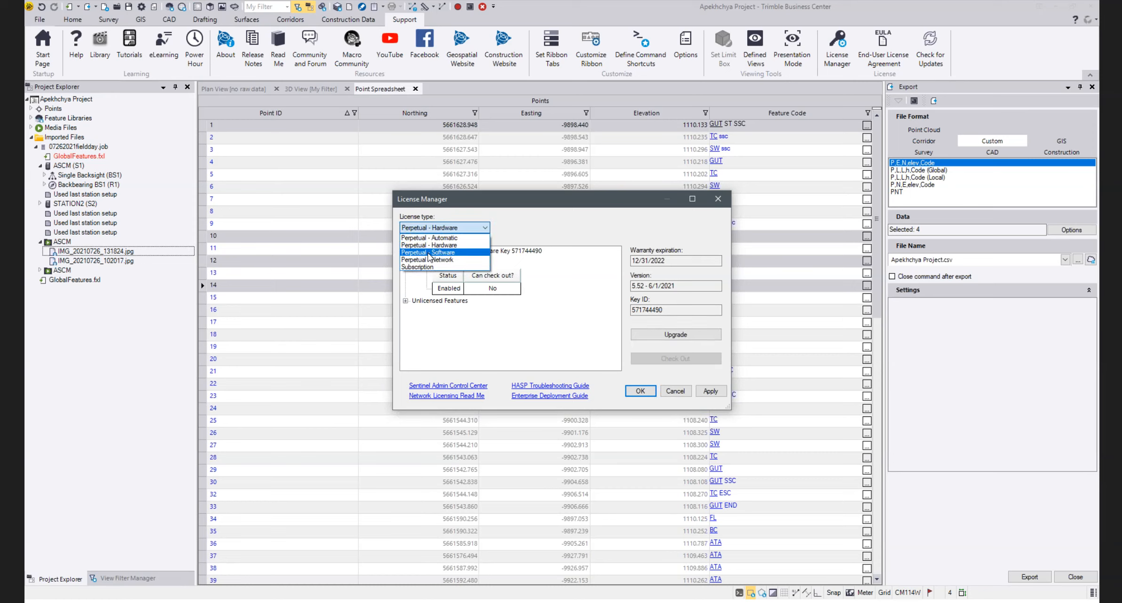
left_click(429, 253)
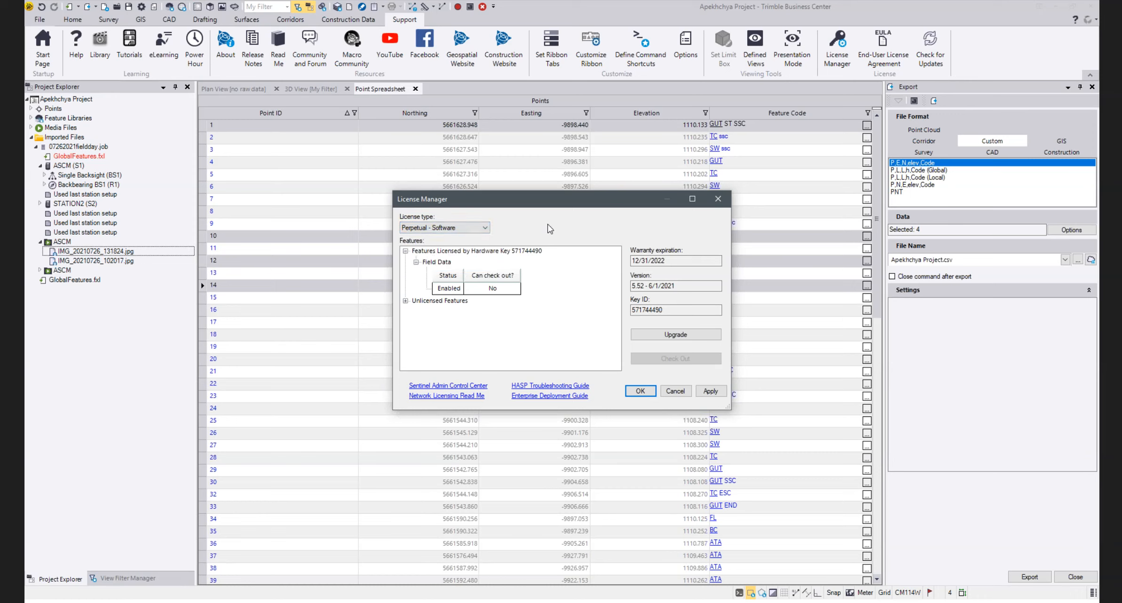
left_click(711, 390)
left_click(669, 391)
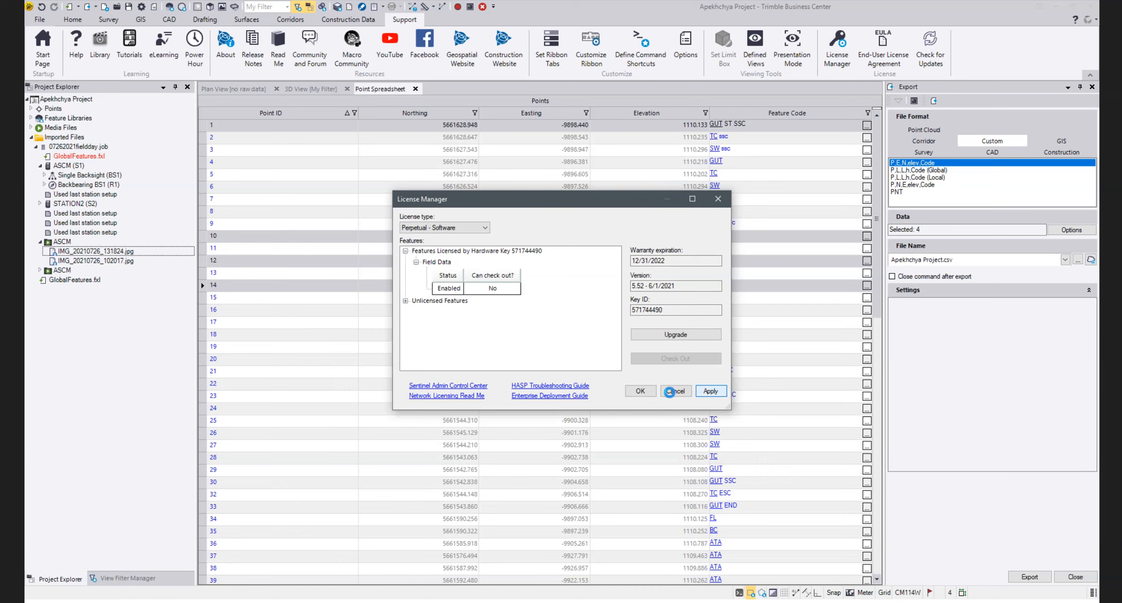
left_click(640, 390)
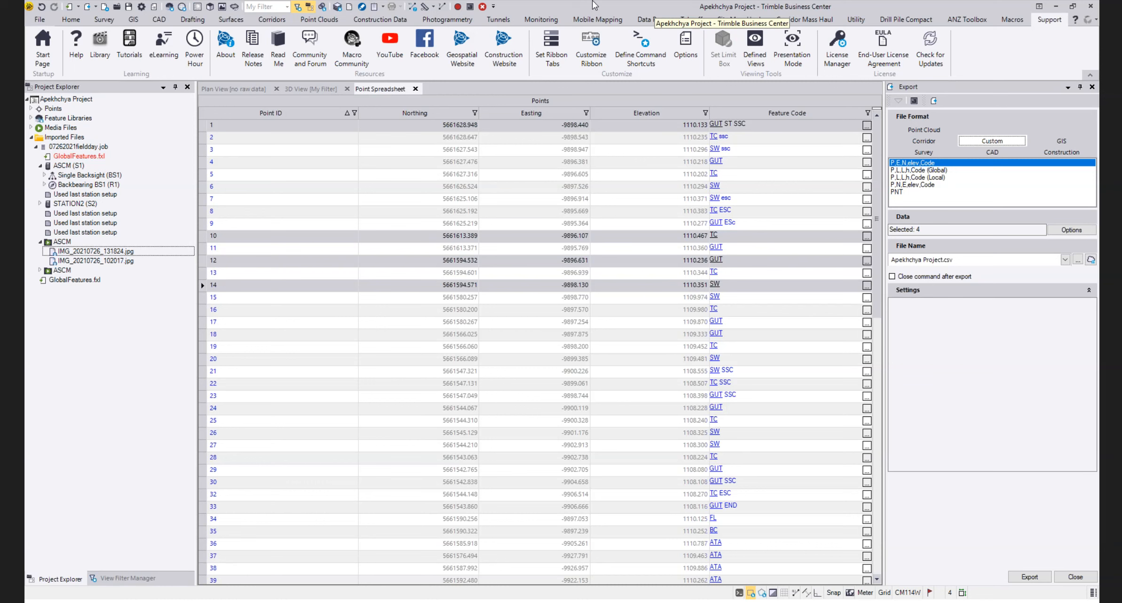
Switch to the Adjusted Traverse project and close its Point List report, Optical Spreadsheet and Point Spreadsheet
left_click(70, 20)
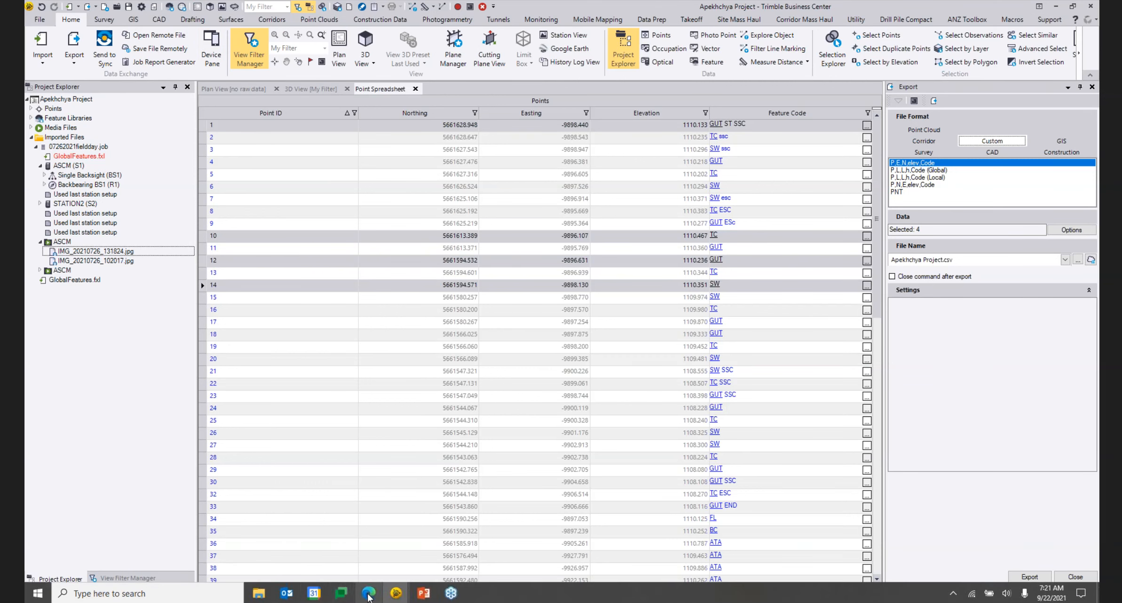
left_click(395, 601)
left_click(360, 563)
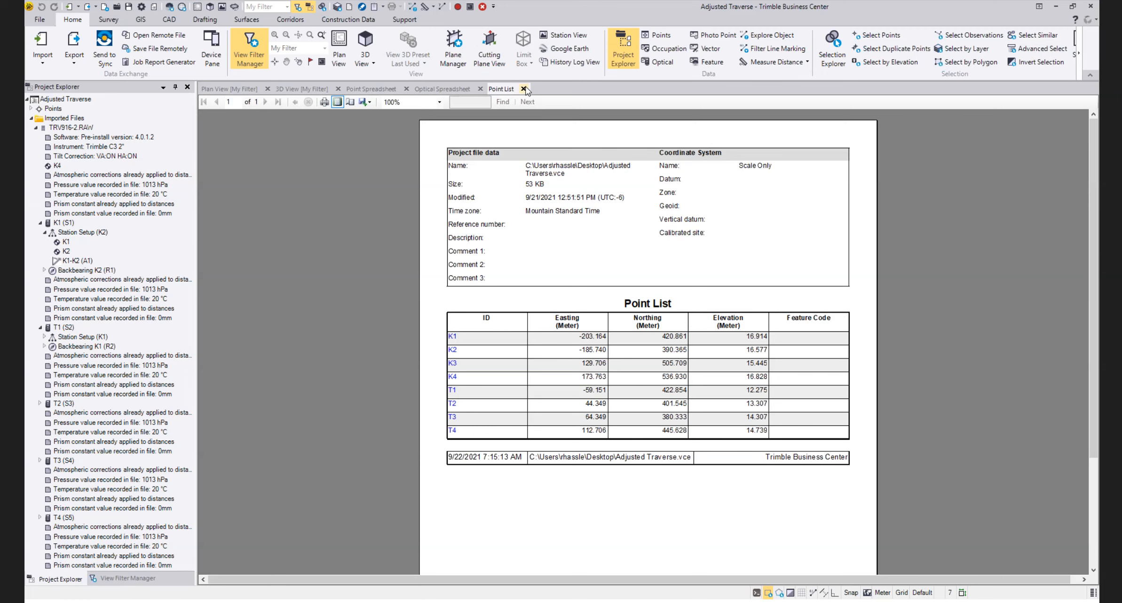
left_click(523, 88)
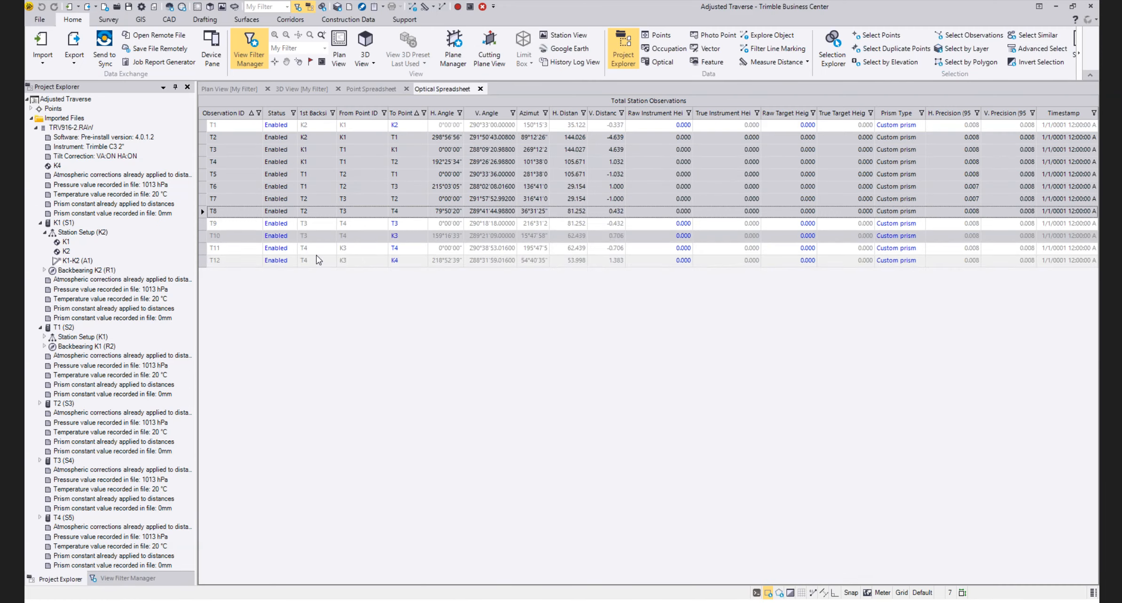
left_click(480, 88)
left_click(406, 89)
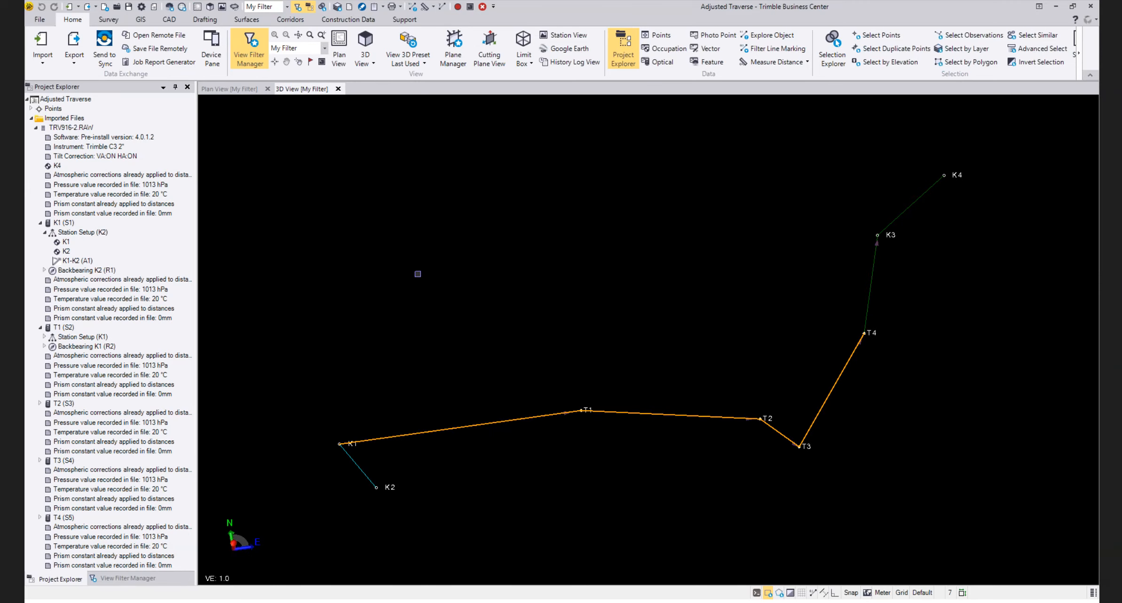
Examine the traverse in the plan view, then collapse and re-expand the imported files in the project tree
left_click(232, 89)
scroll(518, 255, "down", 2)
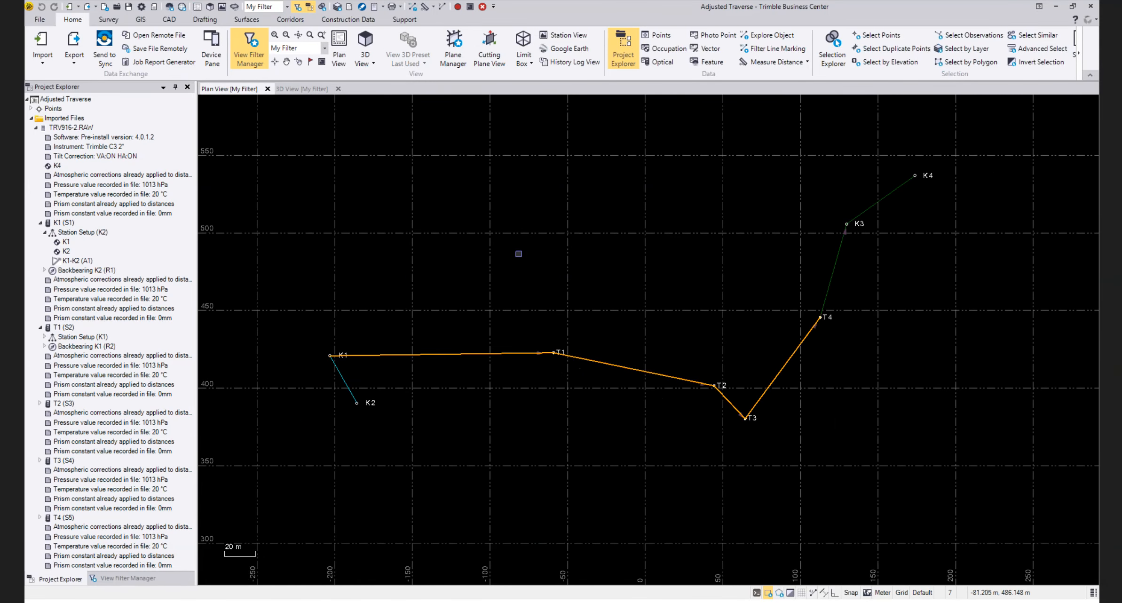
left_click(31, 118)
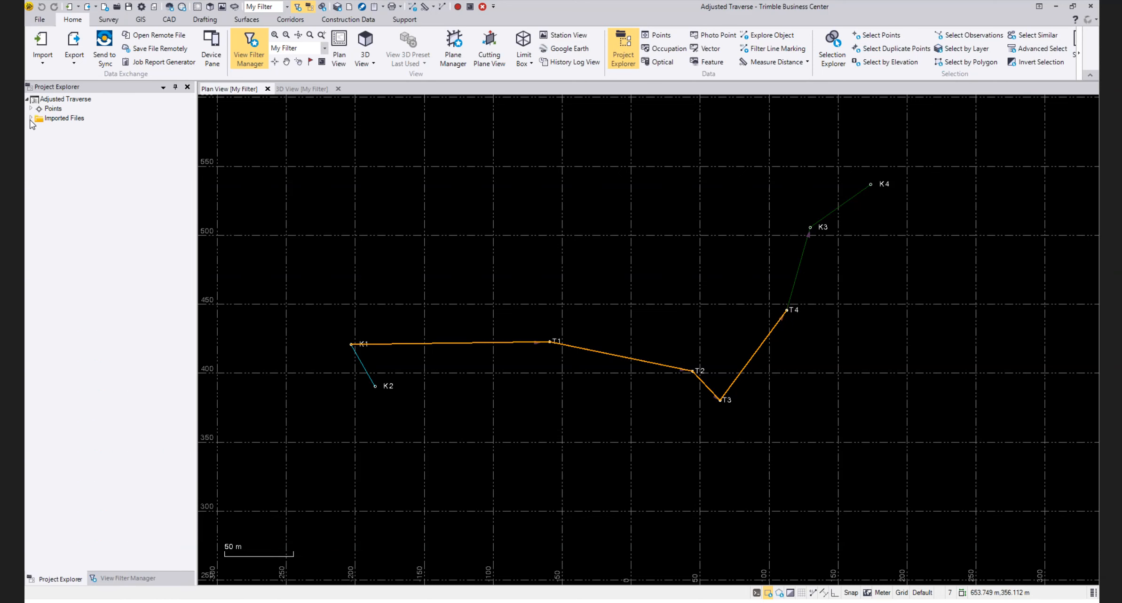
left_click(31, 118)
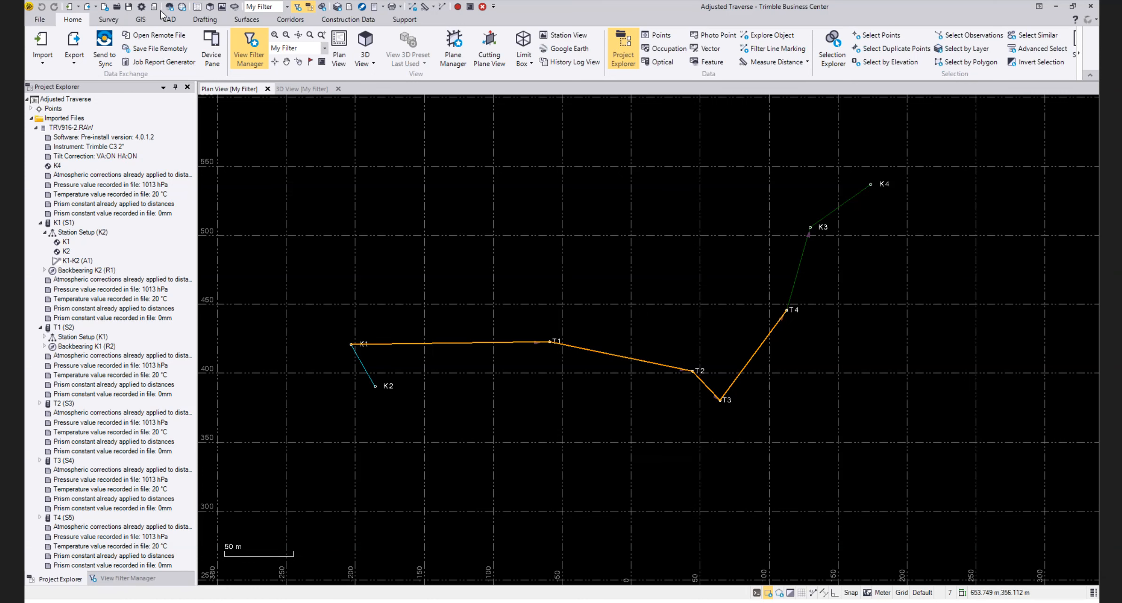
Open the traverse adjustment for Traverse 1, preview its results and close it without applying
left_click(114, 20)
left_click(450, 41)
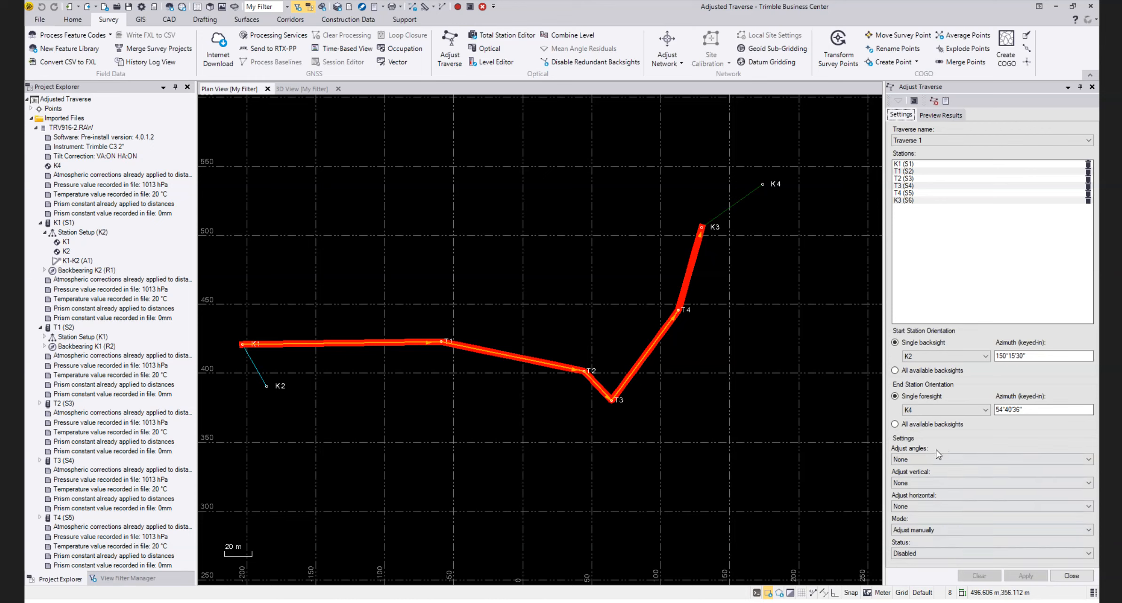
left_click(948, 115)
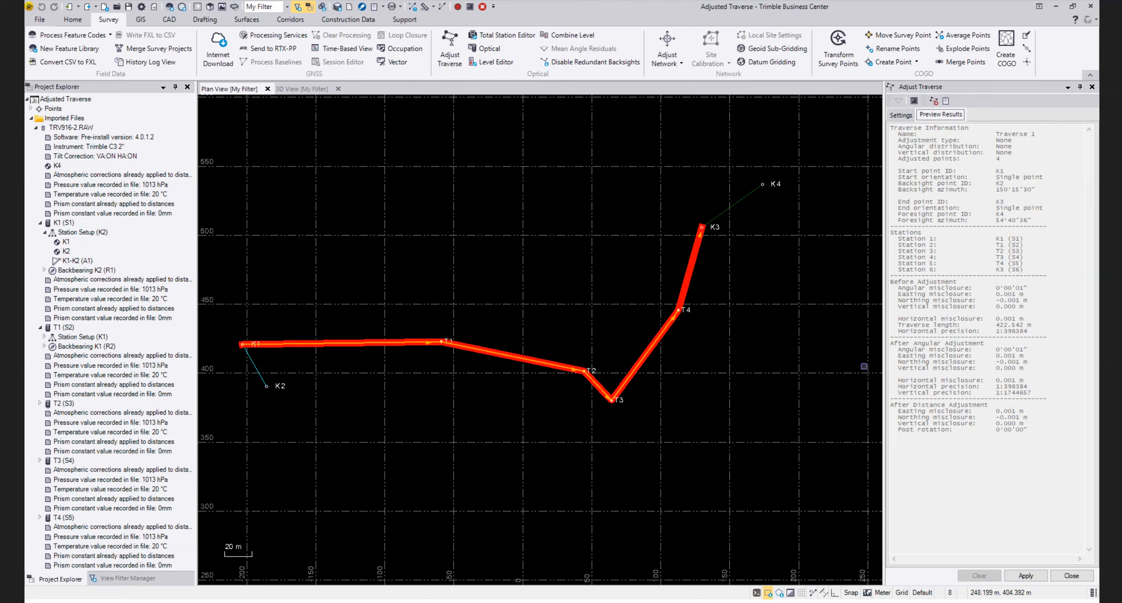
left_click(1071, 576)
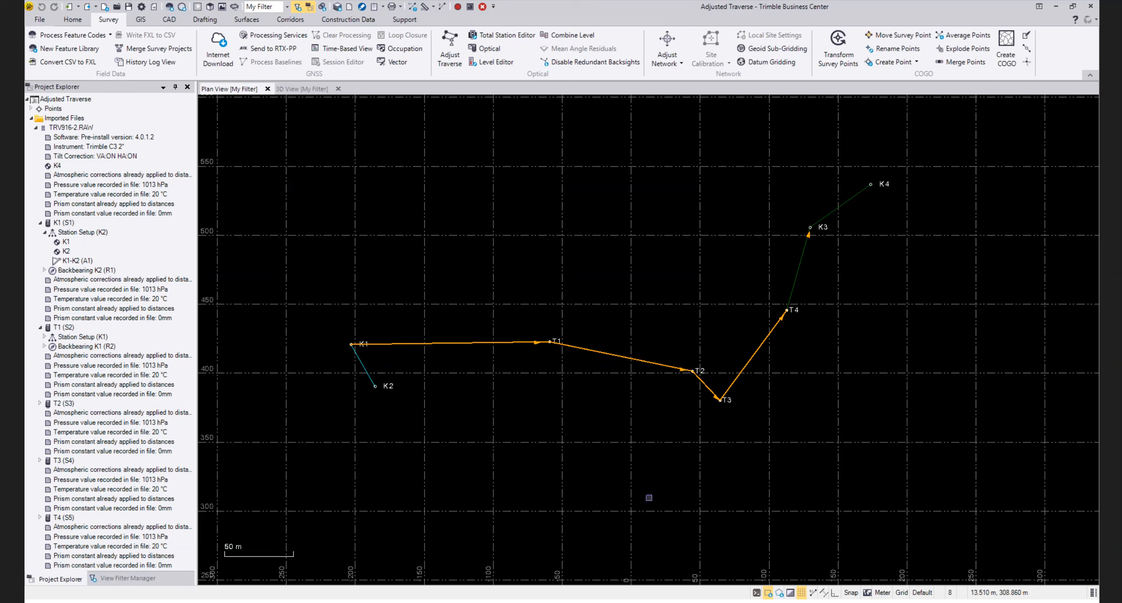
Open the network adjustment to view its constraints, then show the available surface tools
left_click(659, 49)
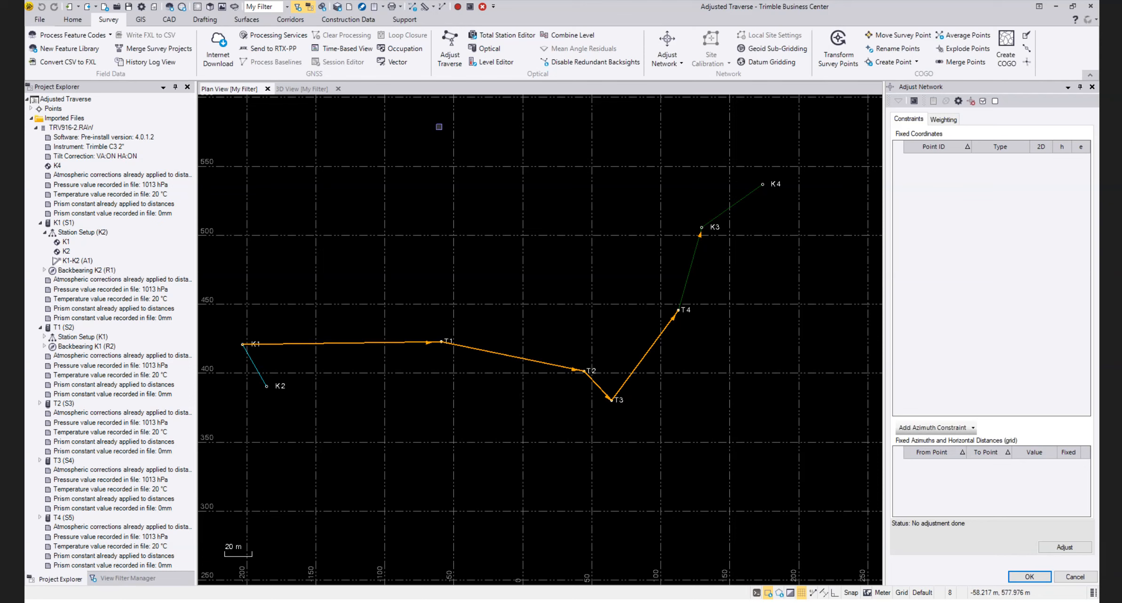
left_click(247, 21)
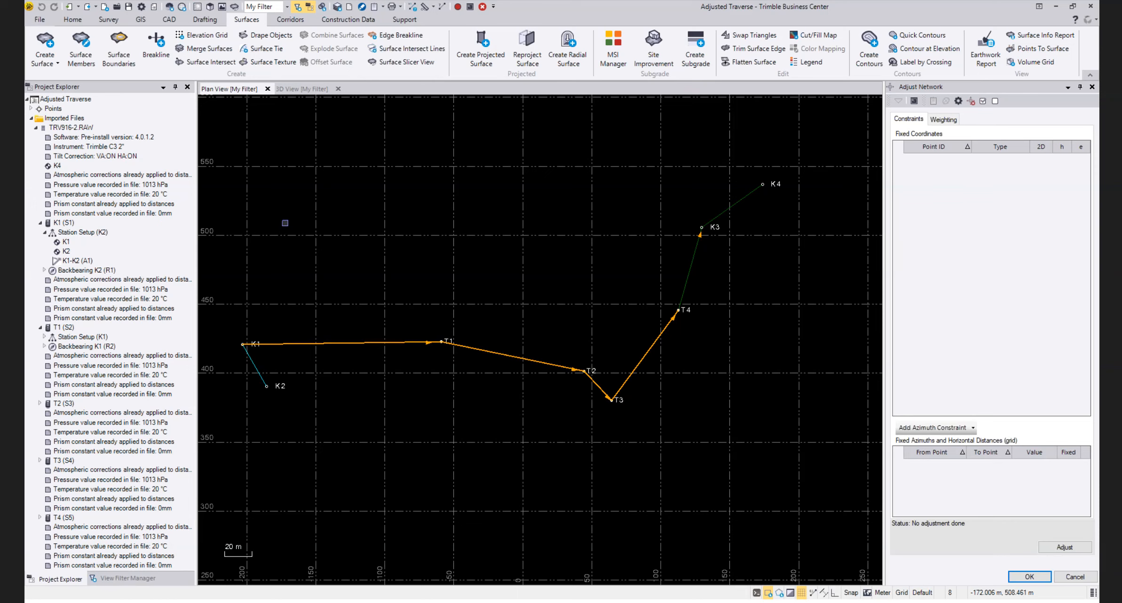
key("alt+Tab")
key("alt+Tab")
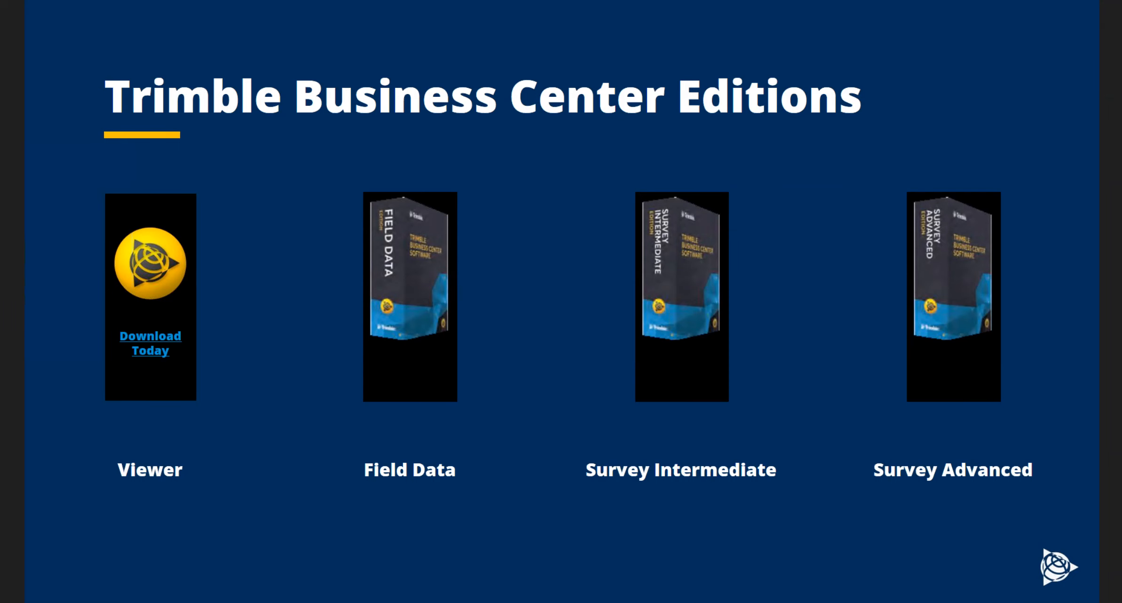
key("Right")
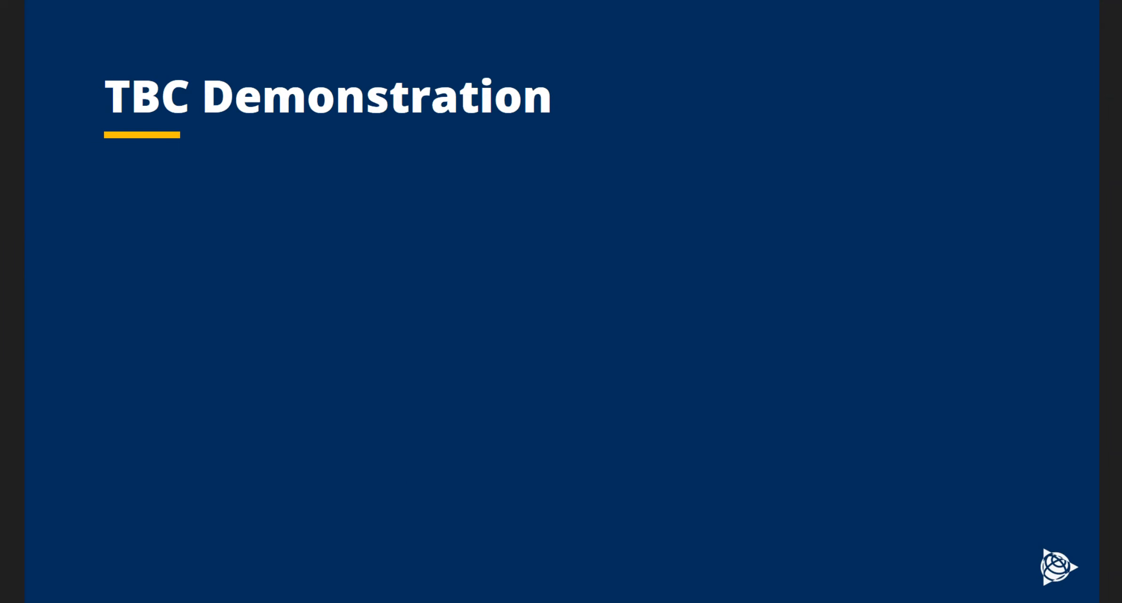
key("Right")
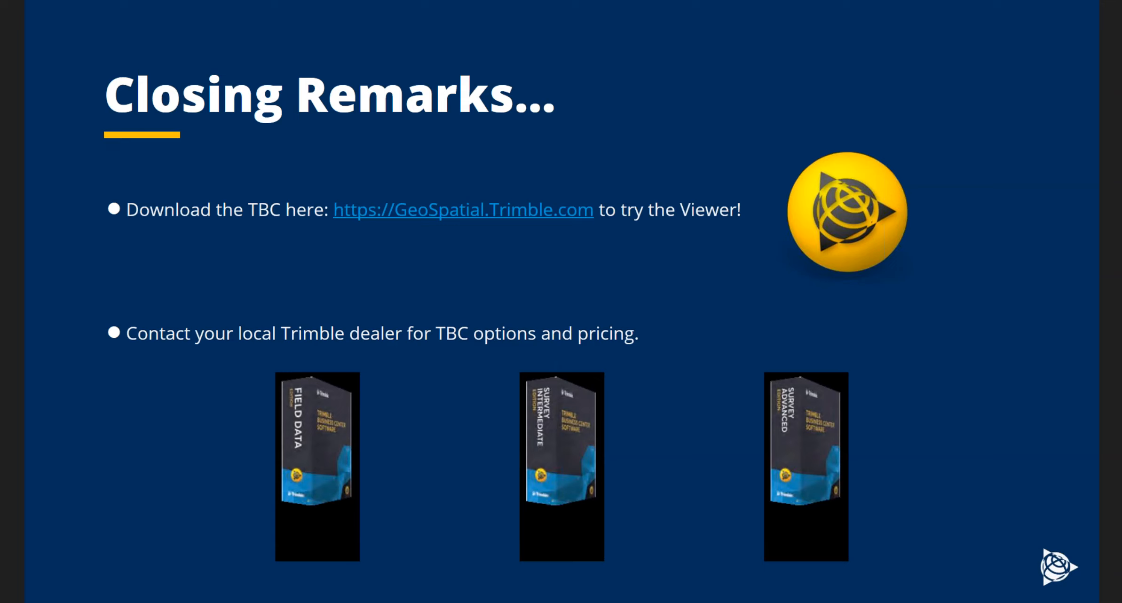
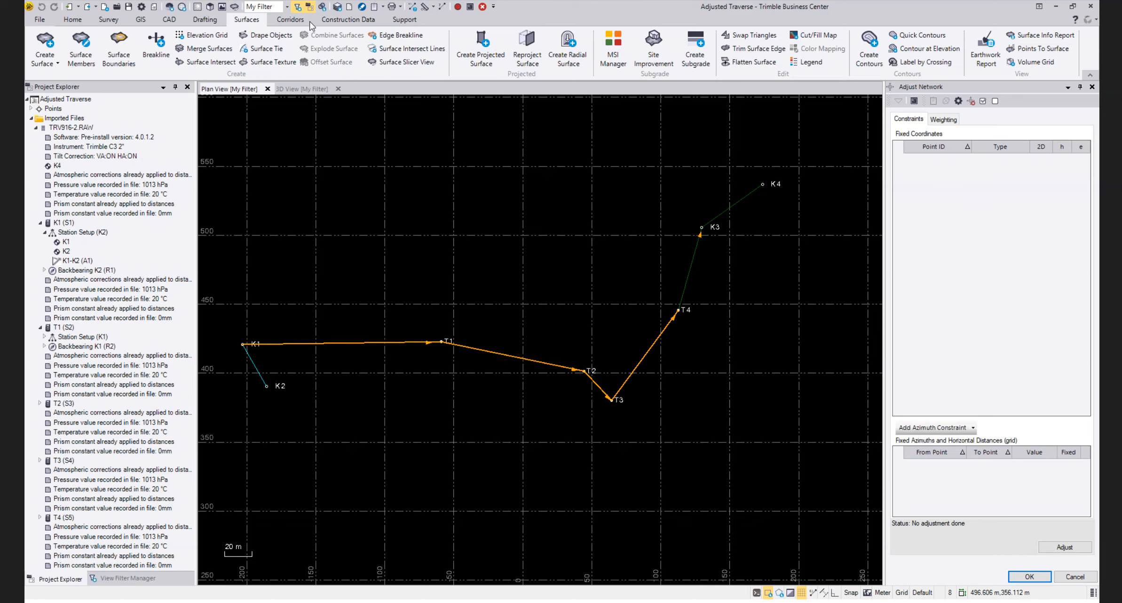
Generate the Point Derivation Report for the Adjusted Traverse project and review the derivations of points K1 and T1
left_click(382, 8)
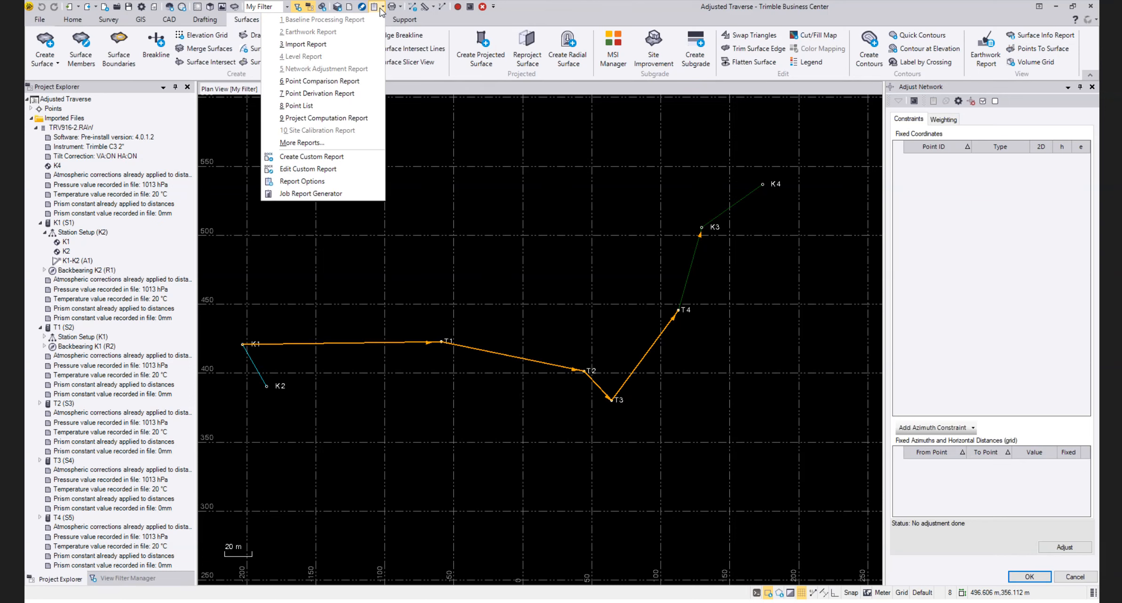
left_click(327, 93)
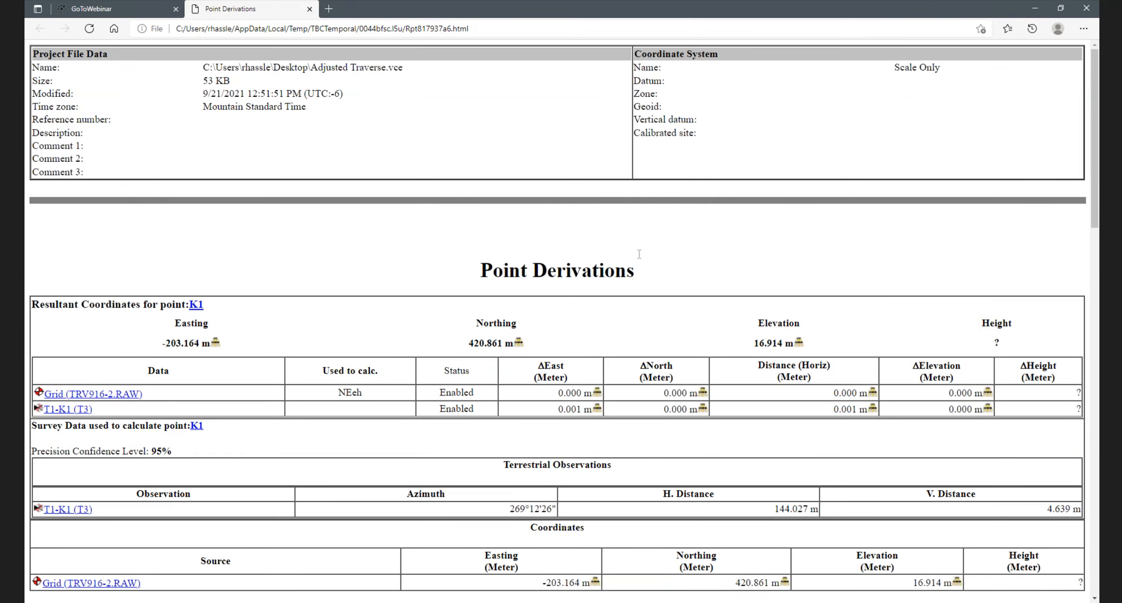
scroll(389, 303, "down", 3)
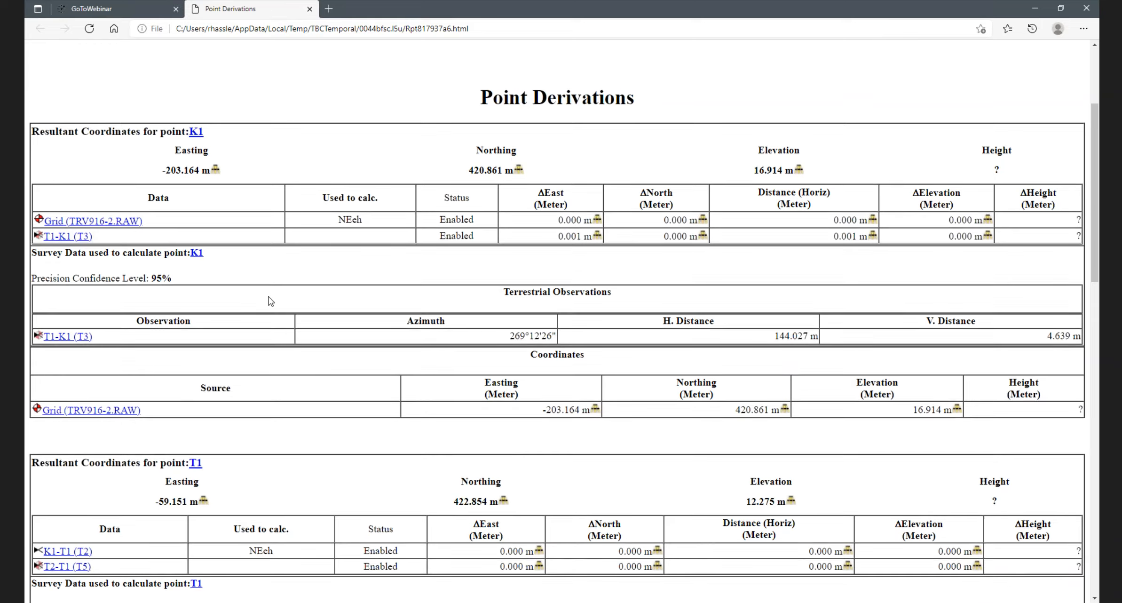
scroll(272, 329, "down", 3)
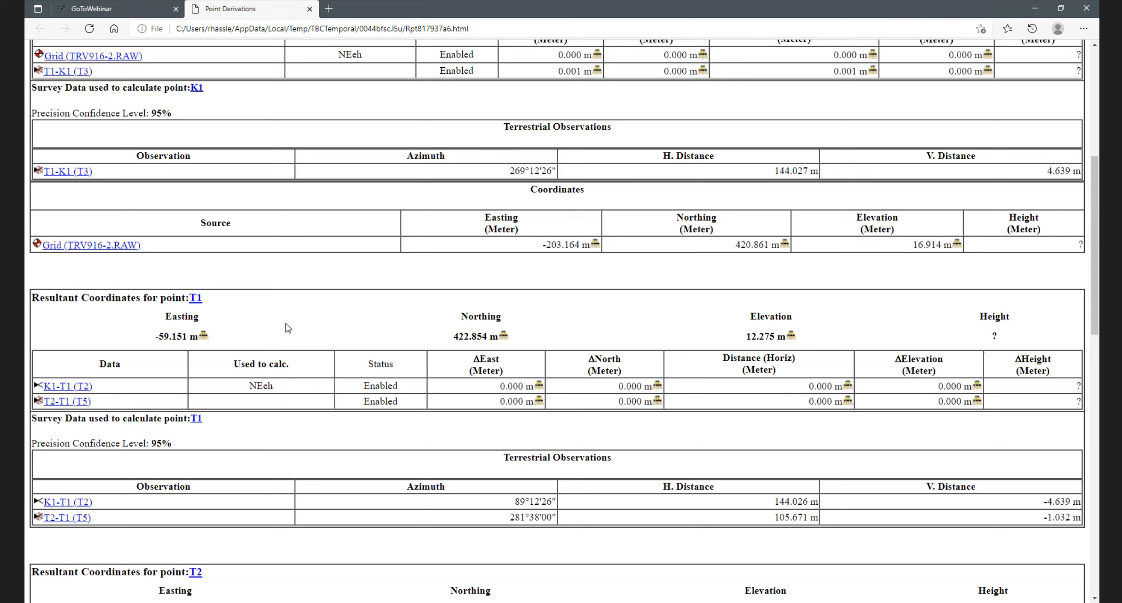
scroll(290, 331, "up", 2)
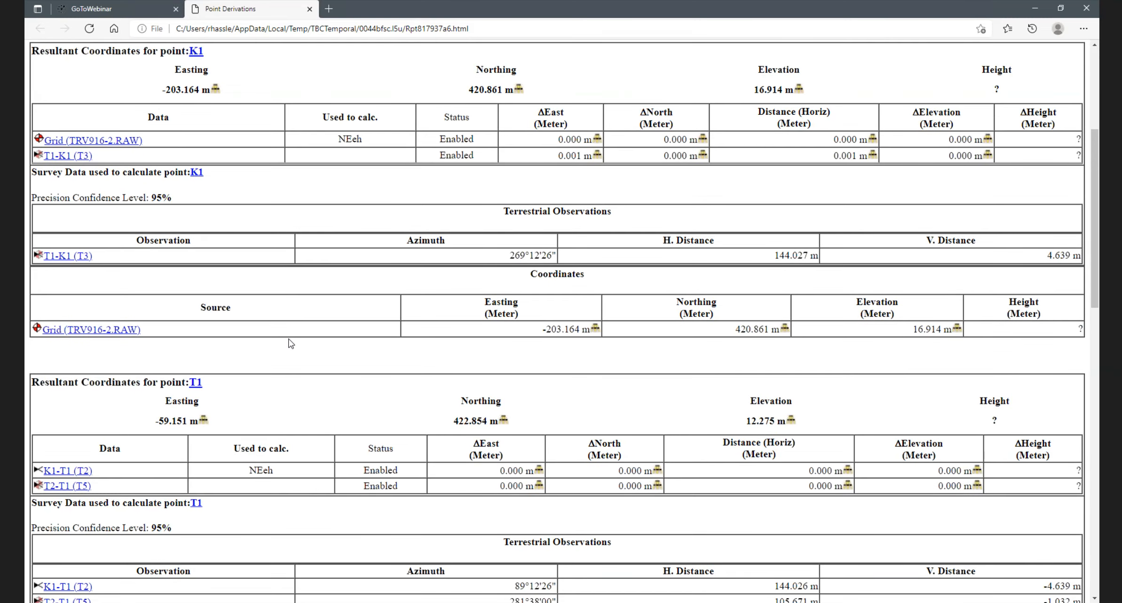